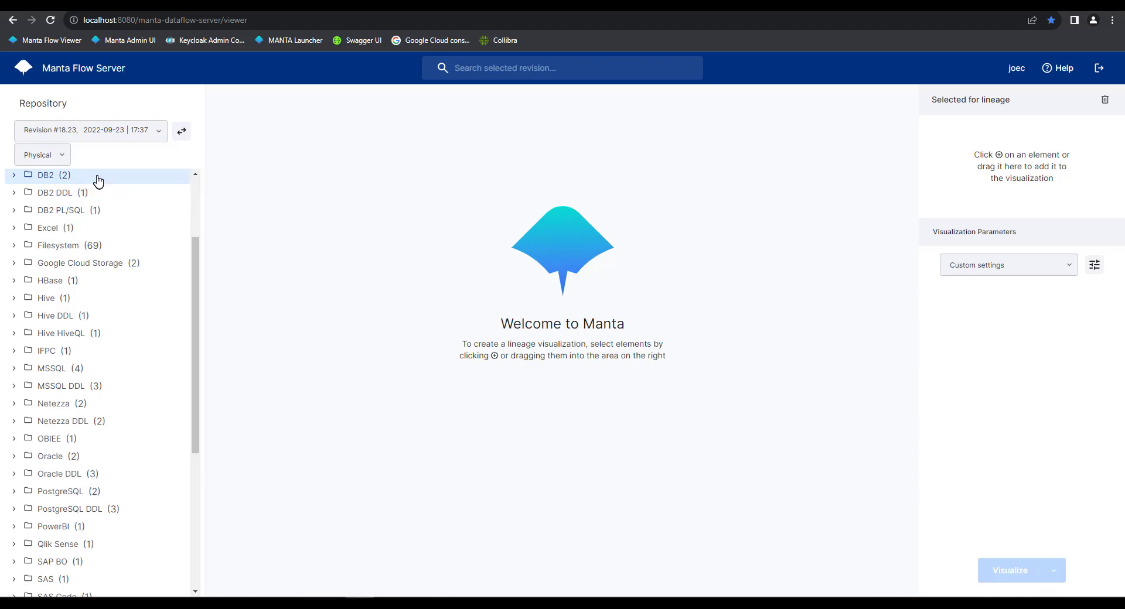
scroll(100, 217, down, 4)
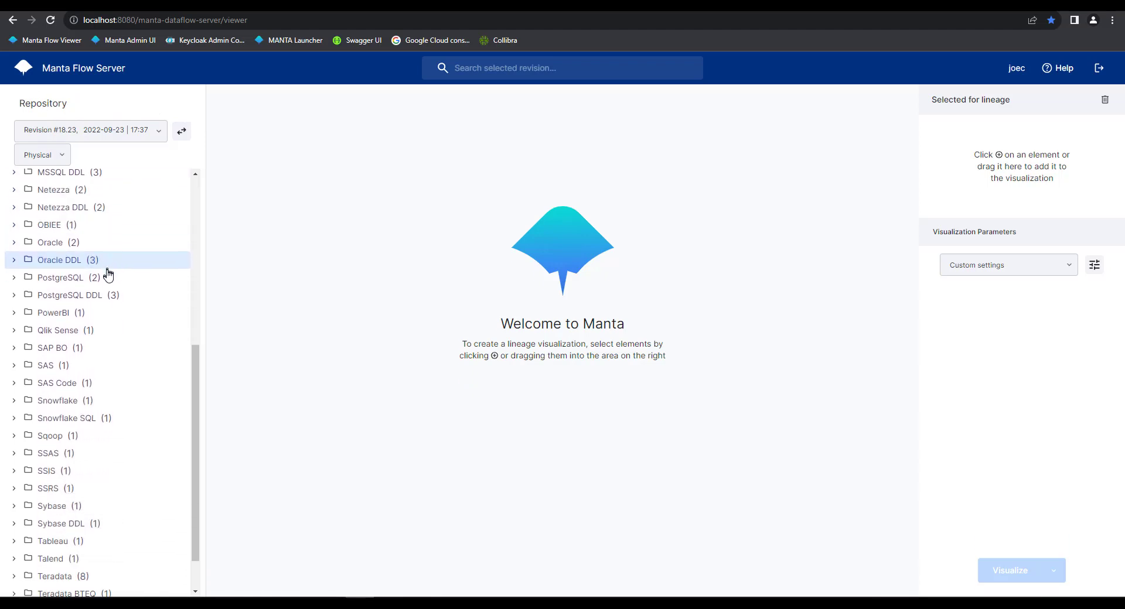
scroll(108, 274, down, 1)
scroll(104, 318, up, 1)
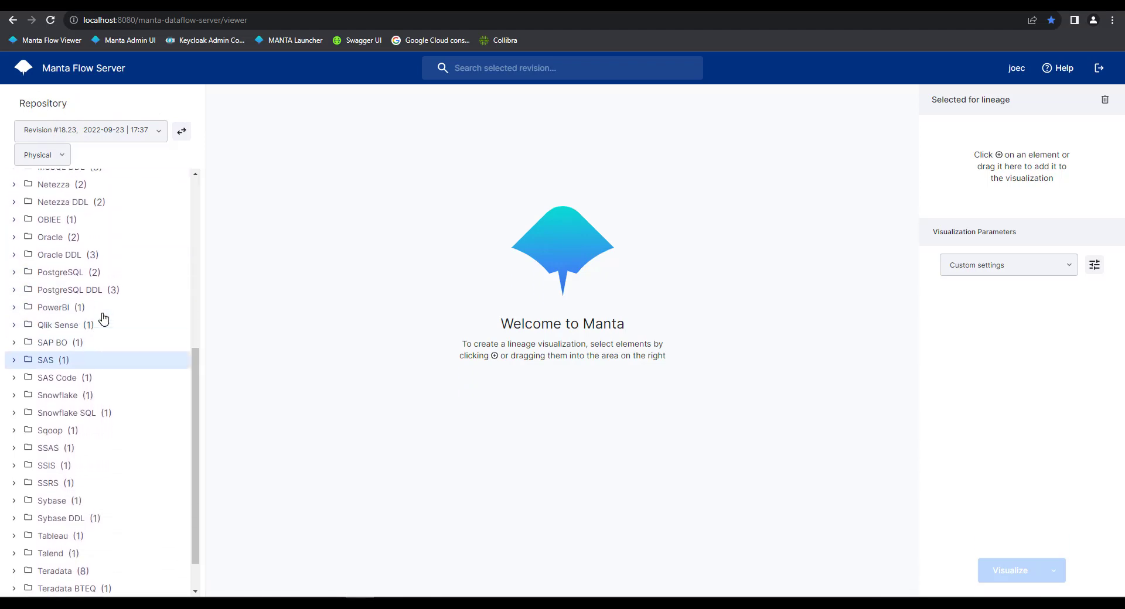
scroll(104, 318, up, 5)
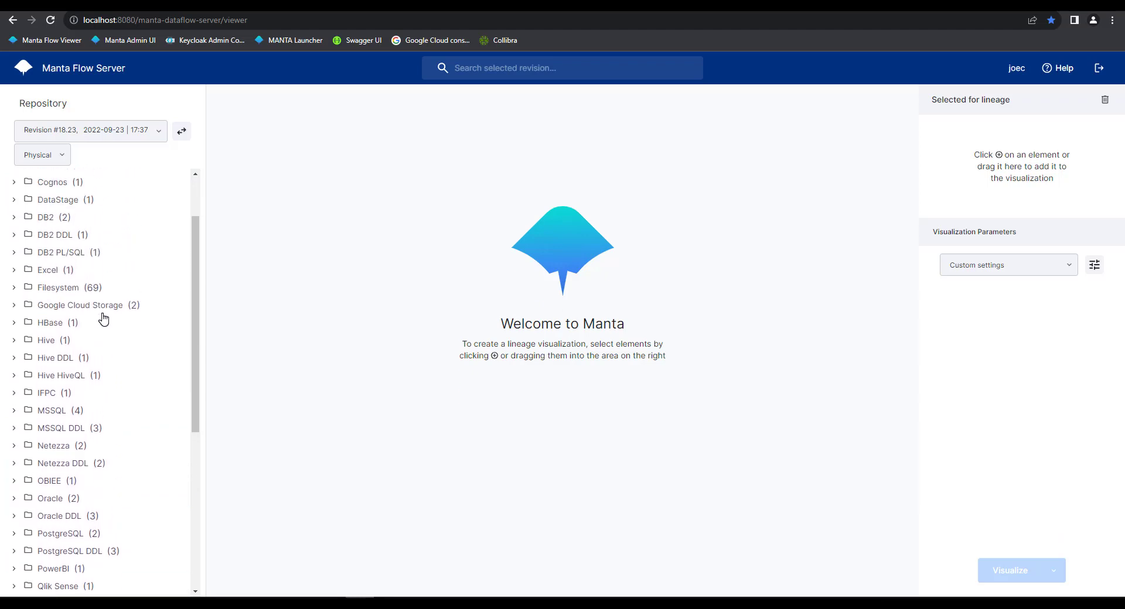
scroll(103, 318, up, 2)
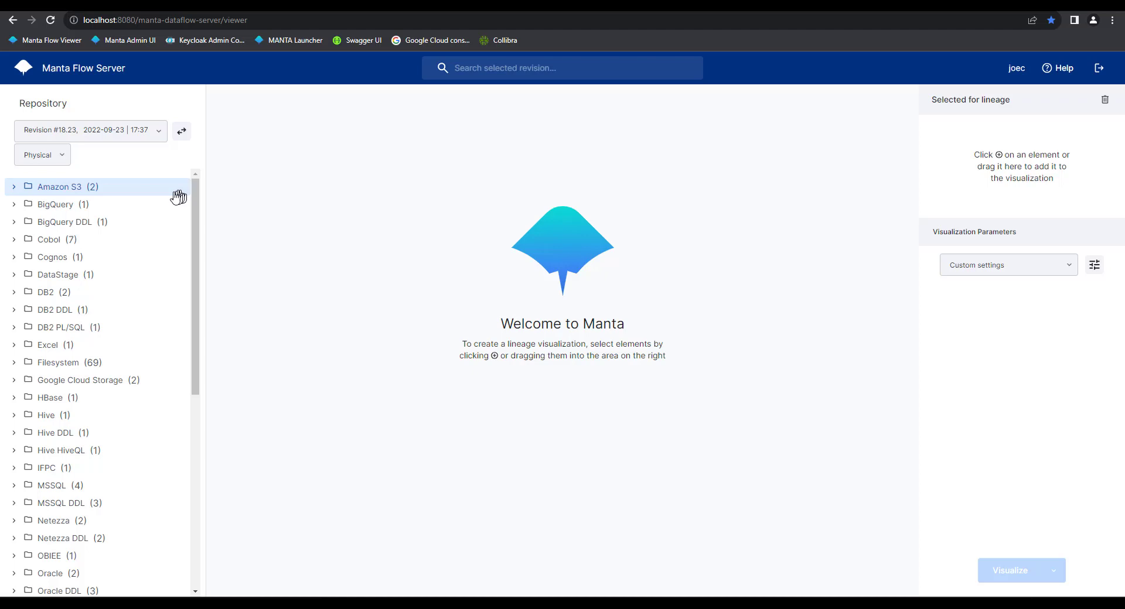
click(14, 295)
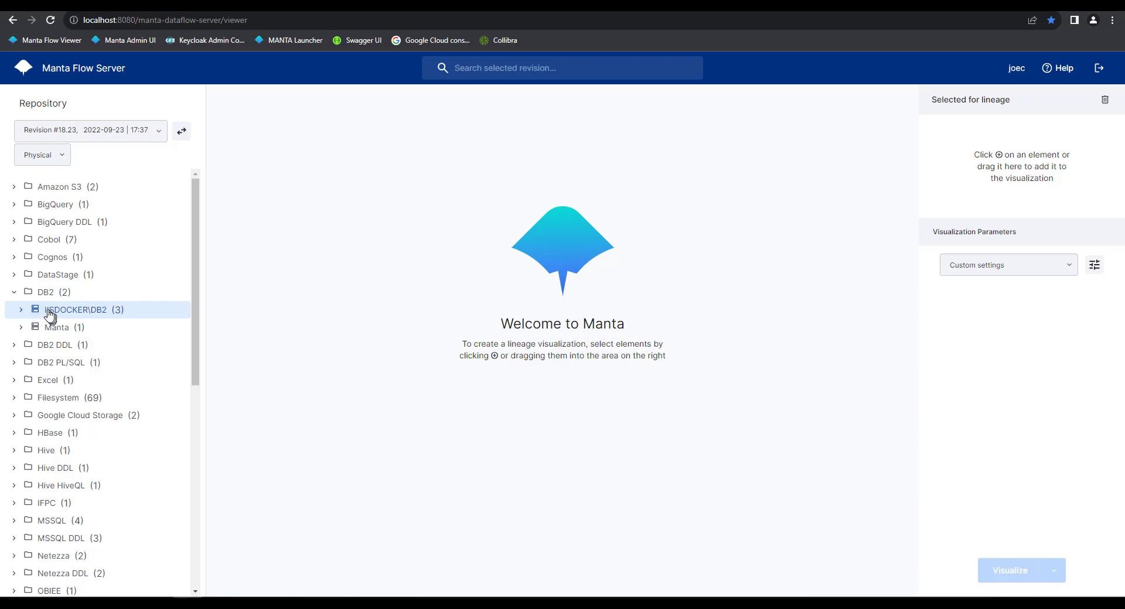
click(22, 311)
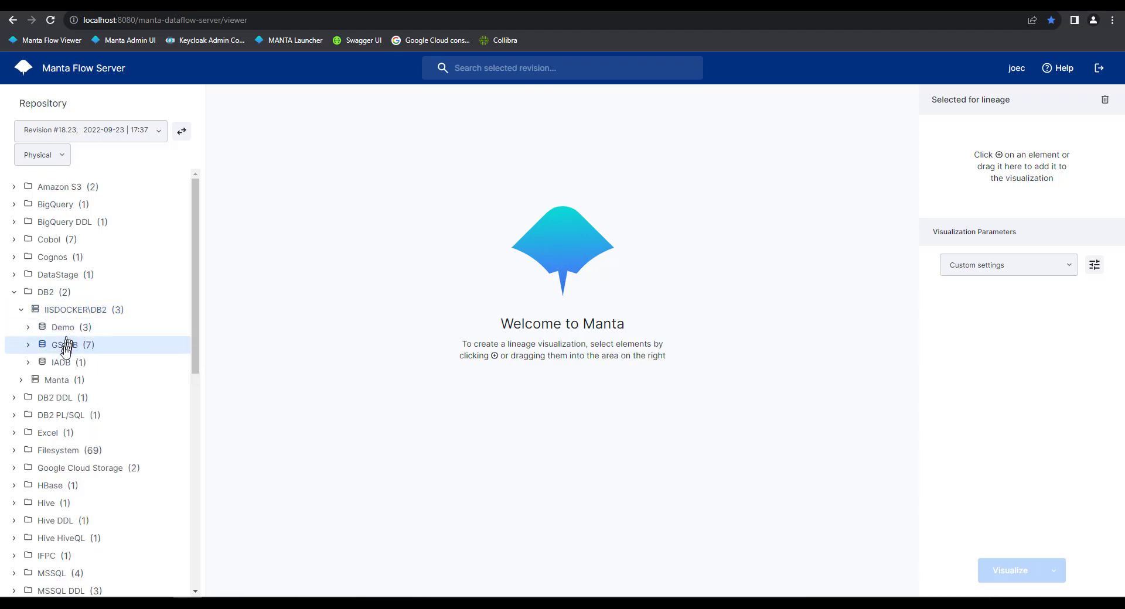
click(24, 327)
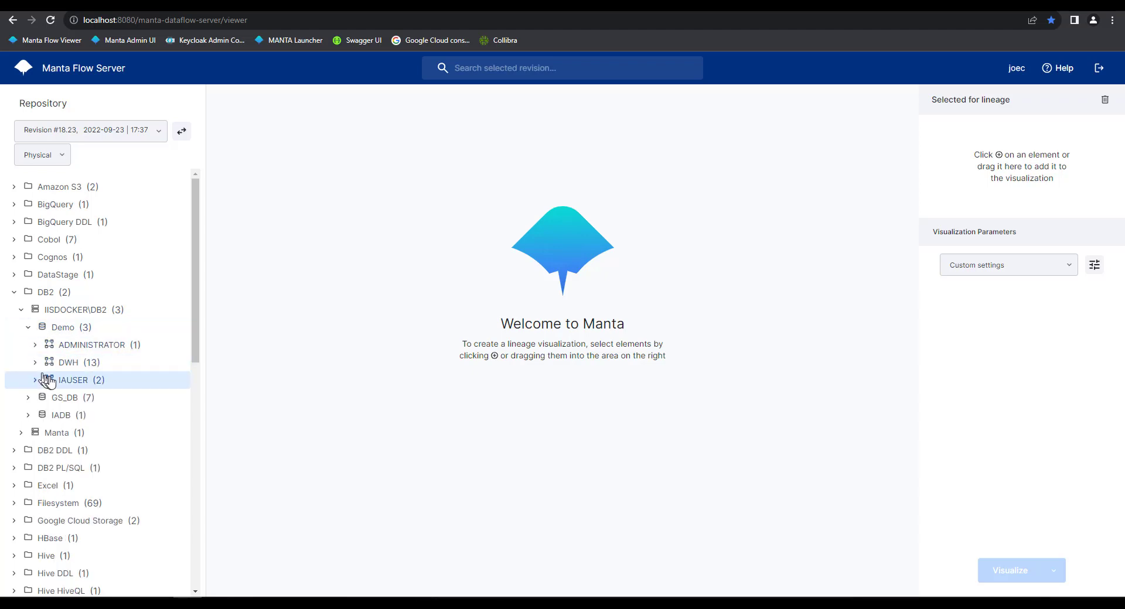
click(35, 345)
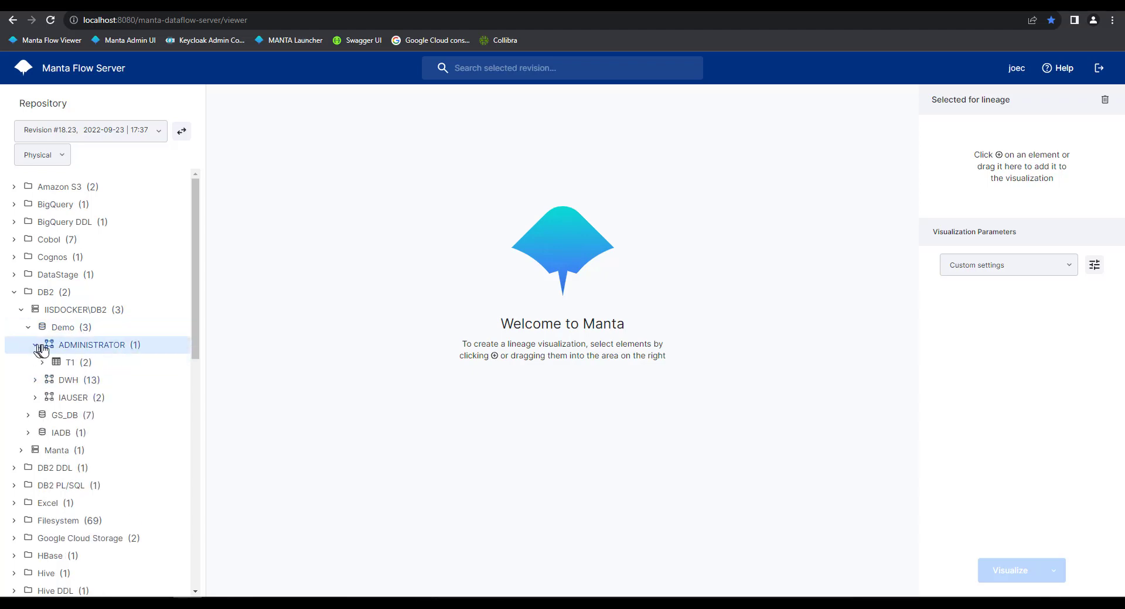
click(35, 381)
scroll(99, 551, down, 2)
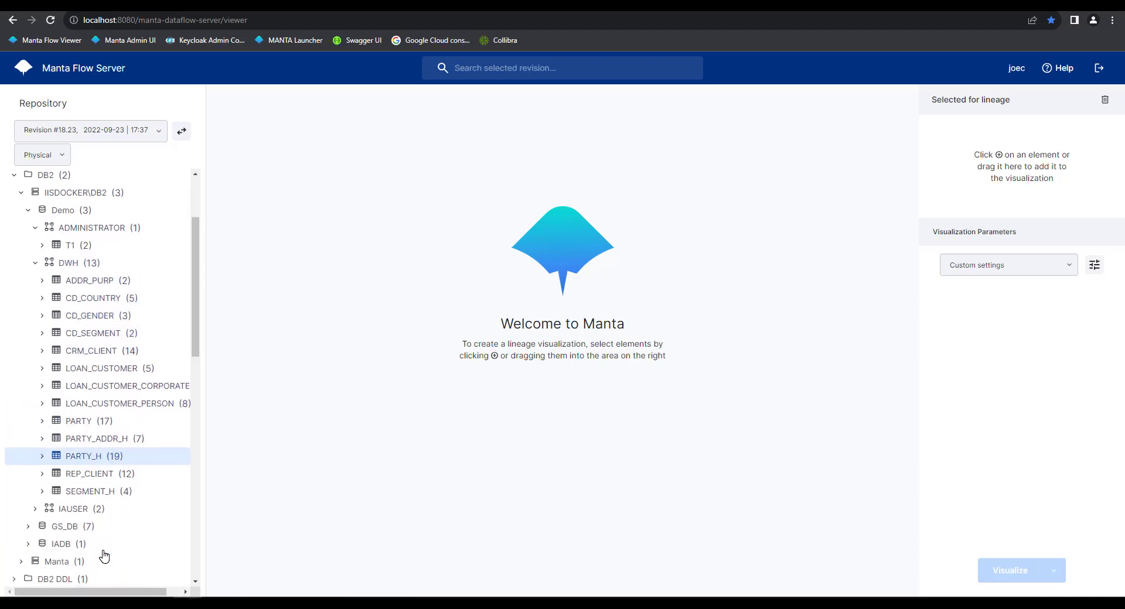
scroll(99, 545, up, 2)
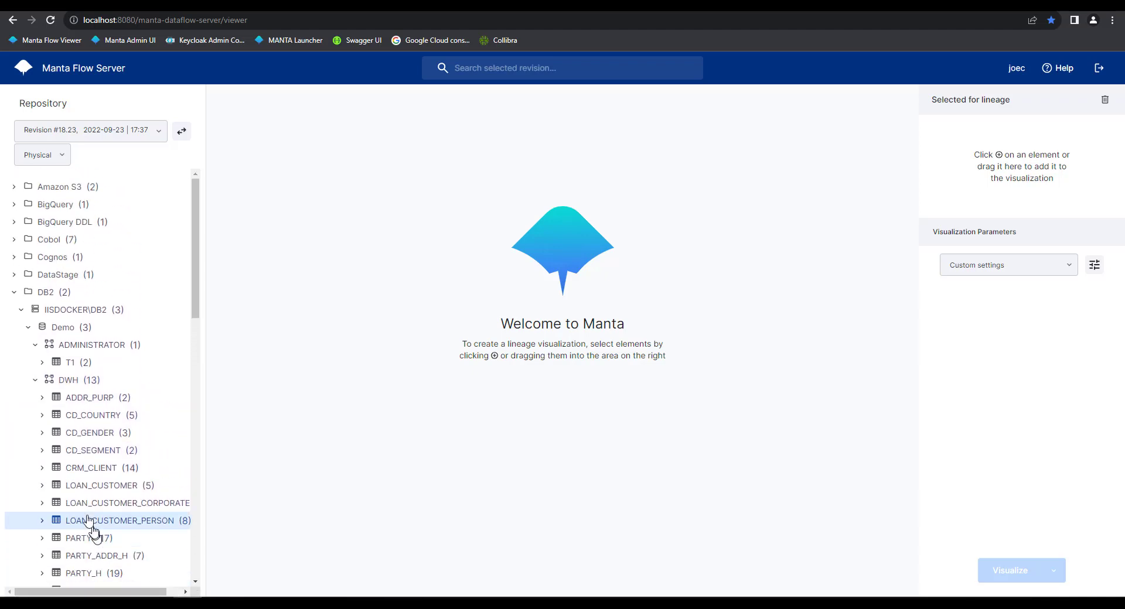
click(17, 296)
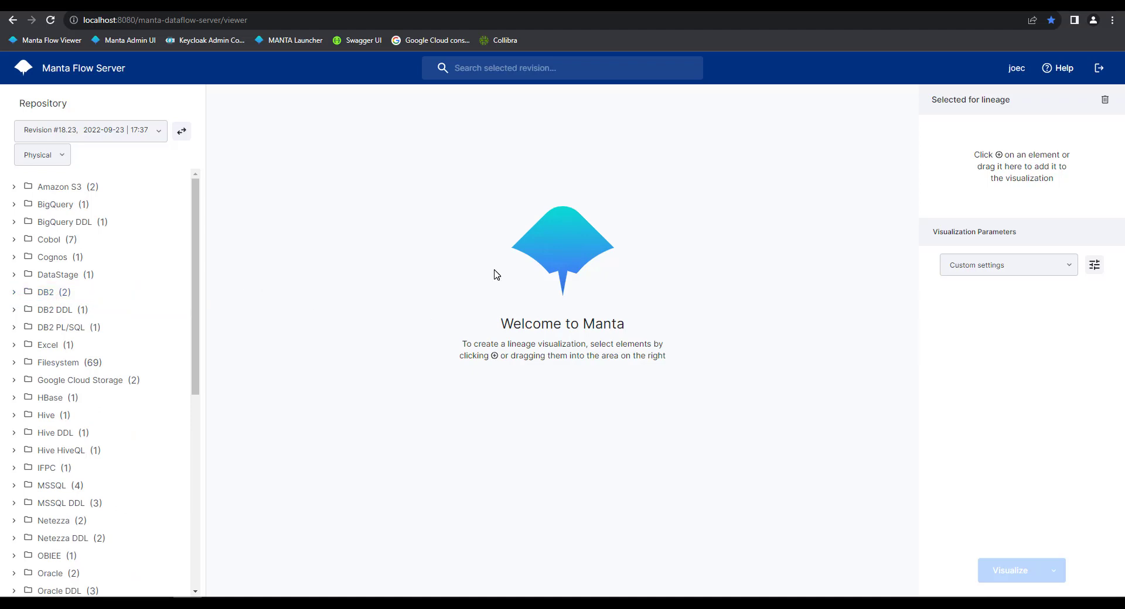
Step: Start a search in the current revision and dismiss it while still empty
click(498, 64)
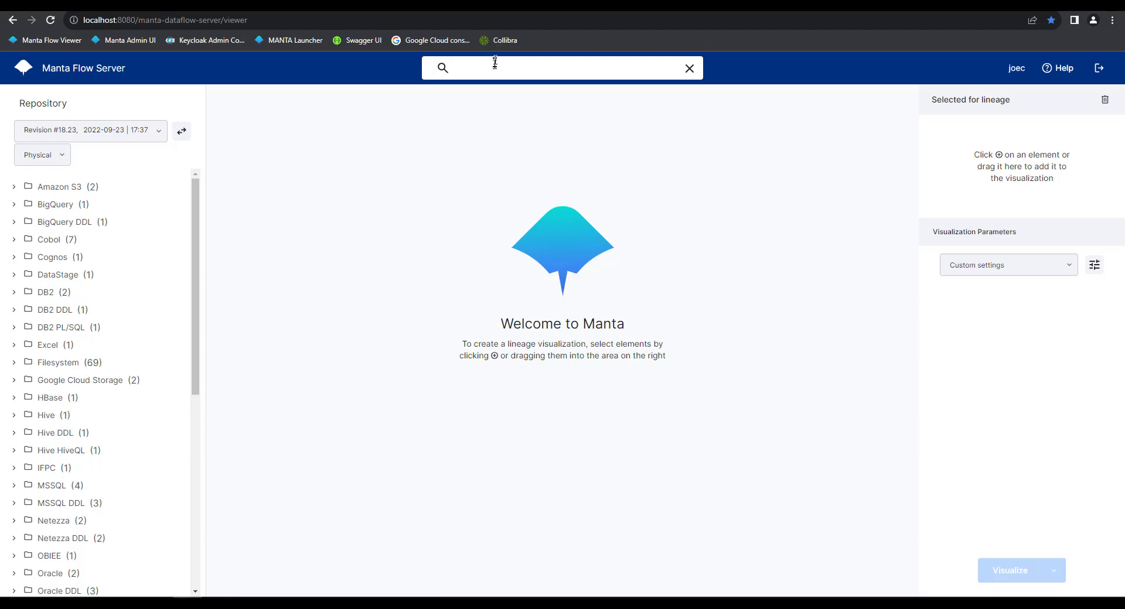
click(401, 305)
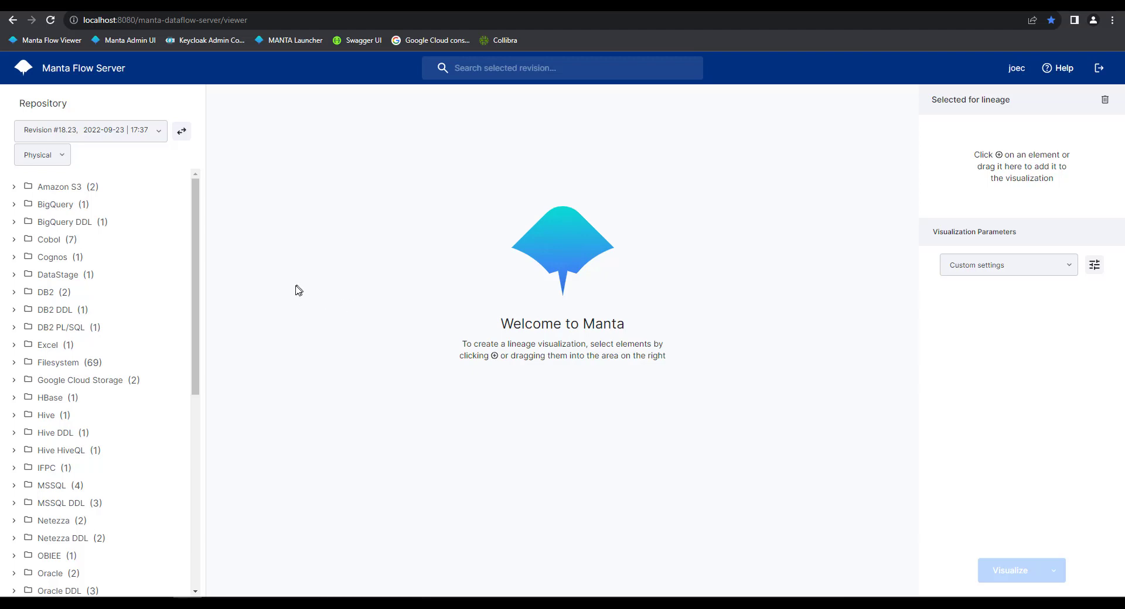
drag(196, 306, 201, 377)
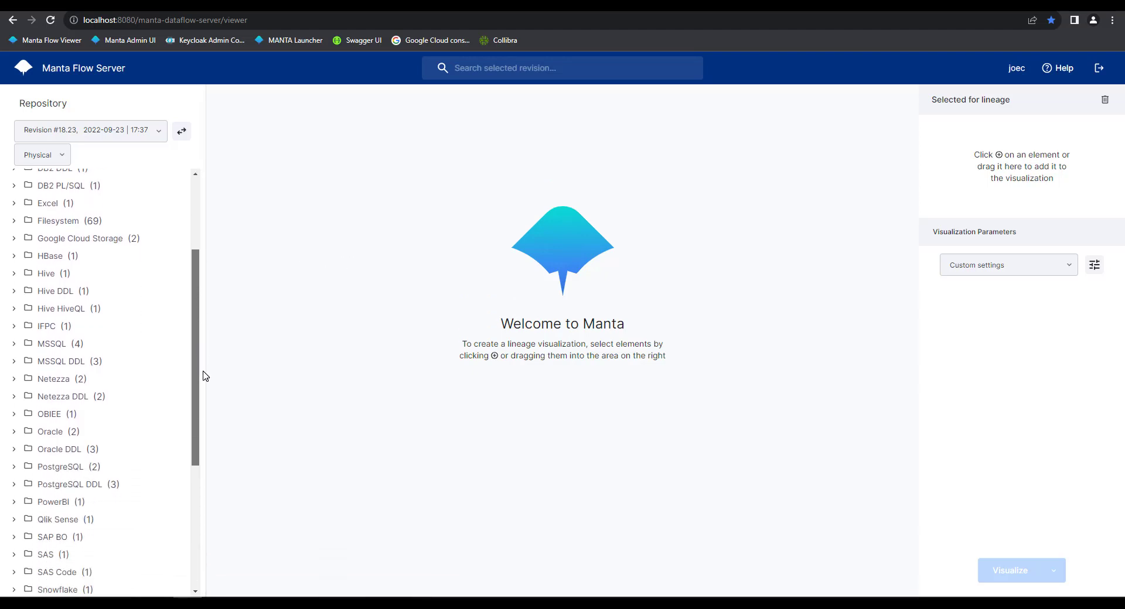
Step: Expand MSSQL > WIN-RRR5IO49B55 > manta > dwh and open REP_CLIENT's 12 columns
click(13, 349)
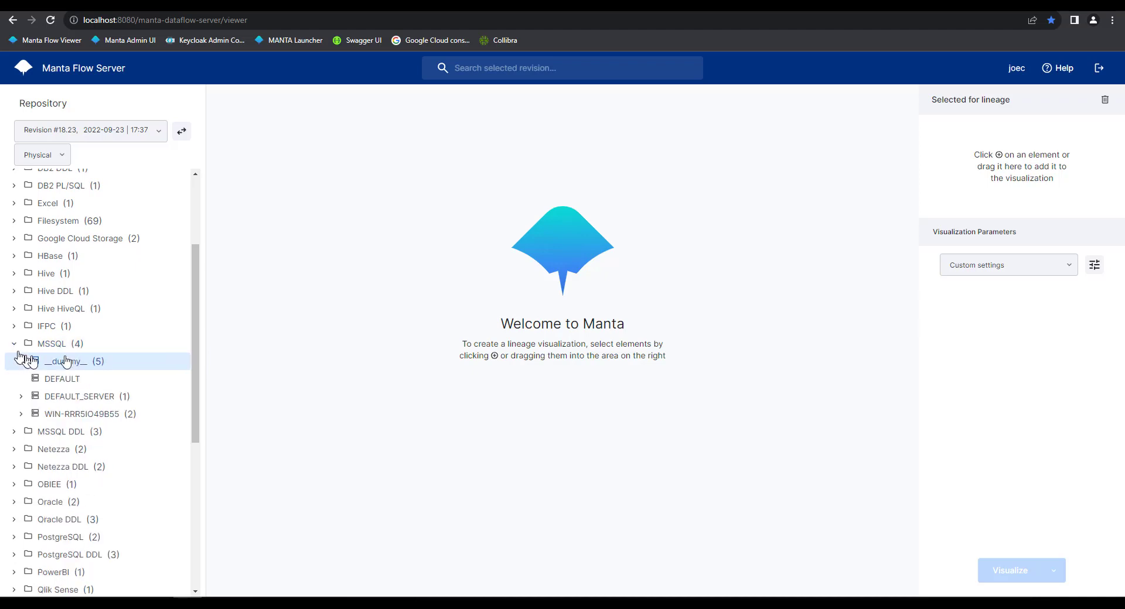
click(21, 414)
scroll(20, 404, down, 2)
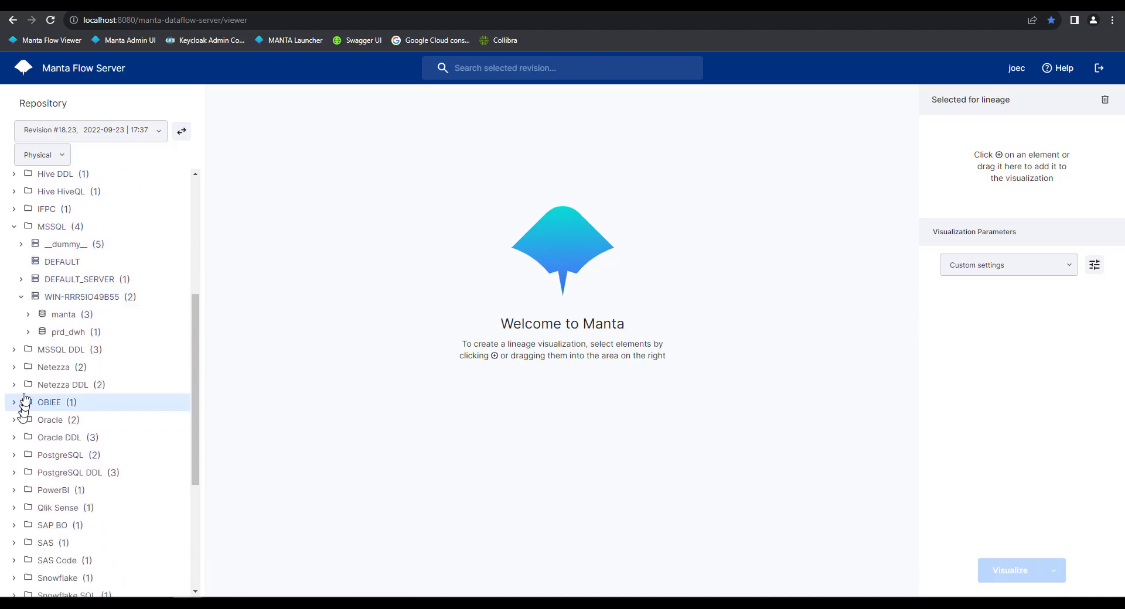
click(27, 316)
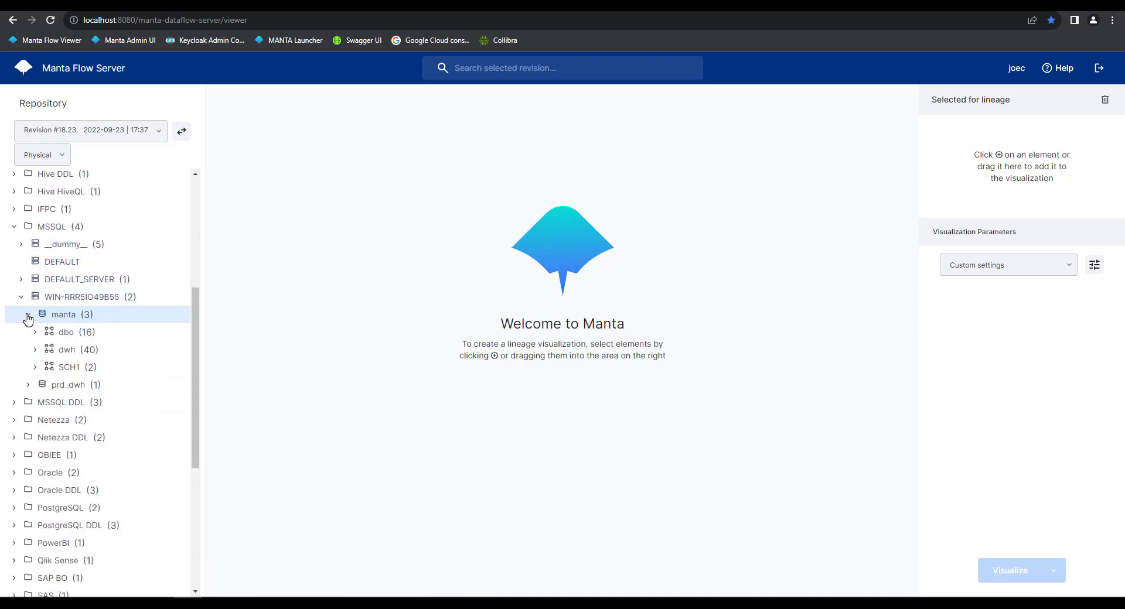
click(33, 351)
scroll(85, 375, down, 6)
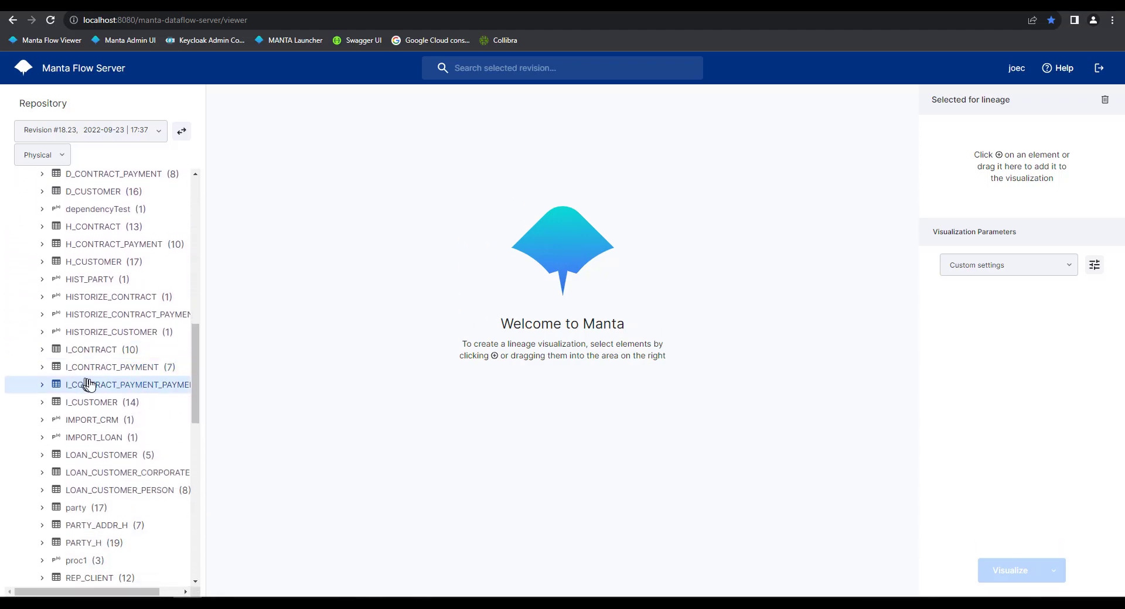
scroll(87, 384, down, 3)
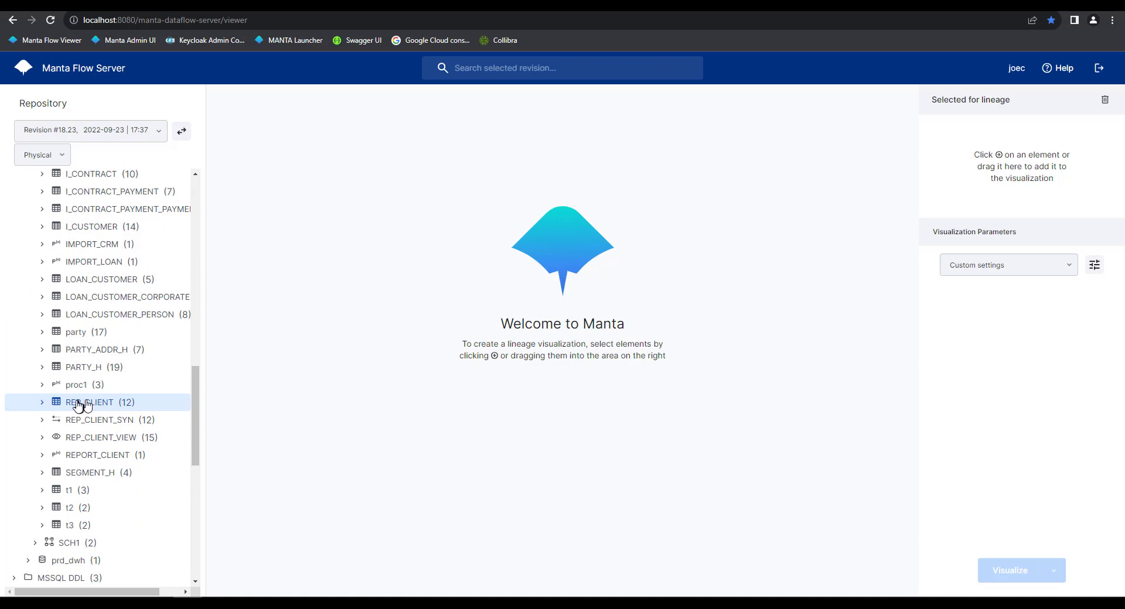
click(42, 404)
scroll(94, 404, down, 2)
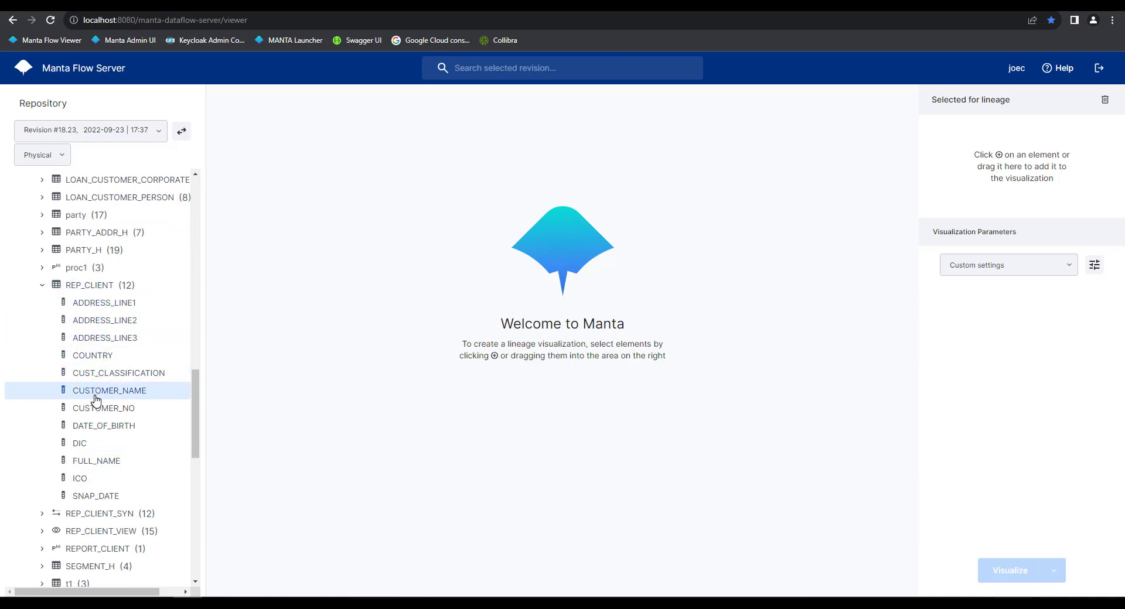
Step: Drag REP_CLIENT's CUSTOMER_NAME column into the Selected for lineage panel
drag(89, 397, 1025, 169)
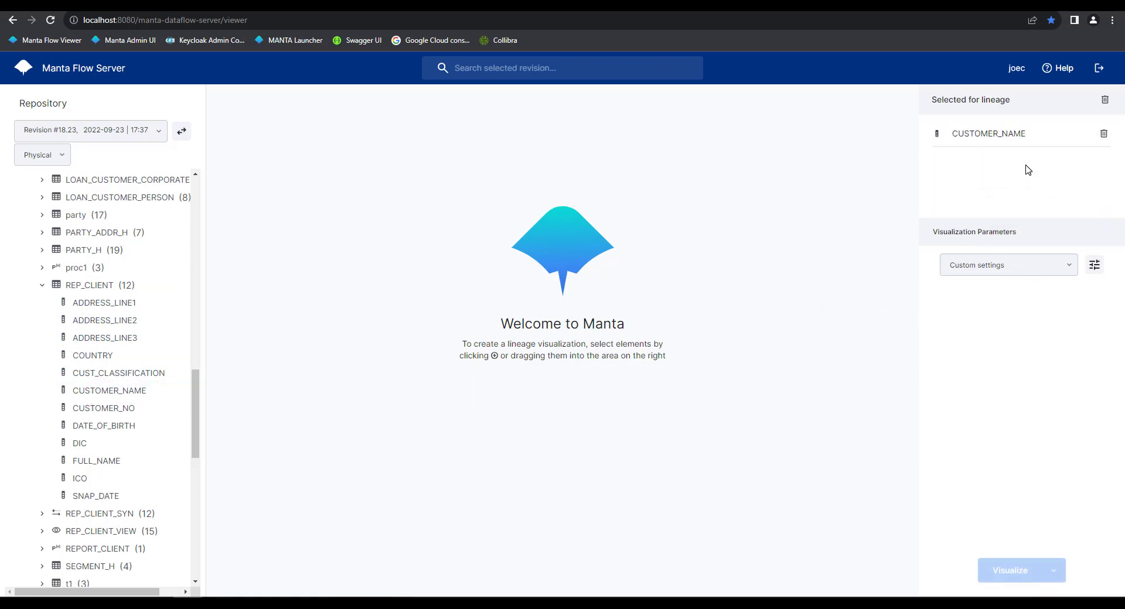
drag(929, 100, 1014, 100)
click(1014, 100)
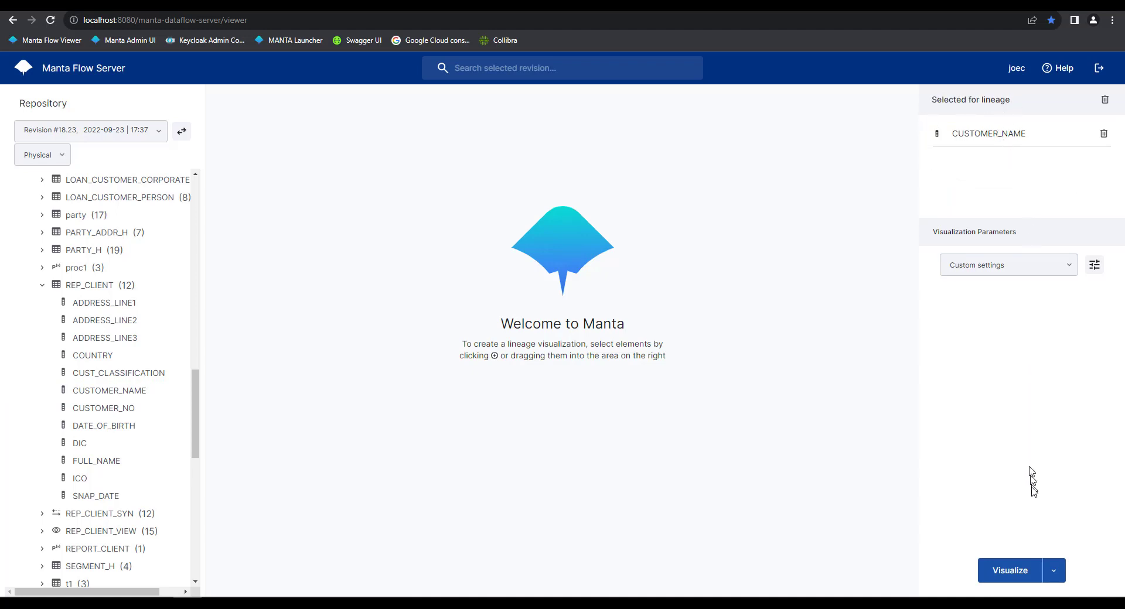
Step: Visualize CUSTOMER_NAME's lineage from PARTY_H through REP_CLIENT to Customers.xlsx and REP_CLIENT_SYN
click(1029, 572)
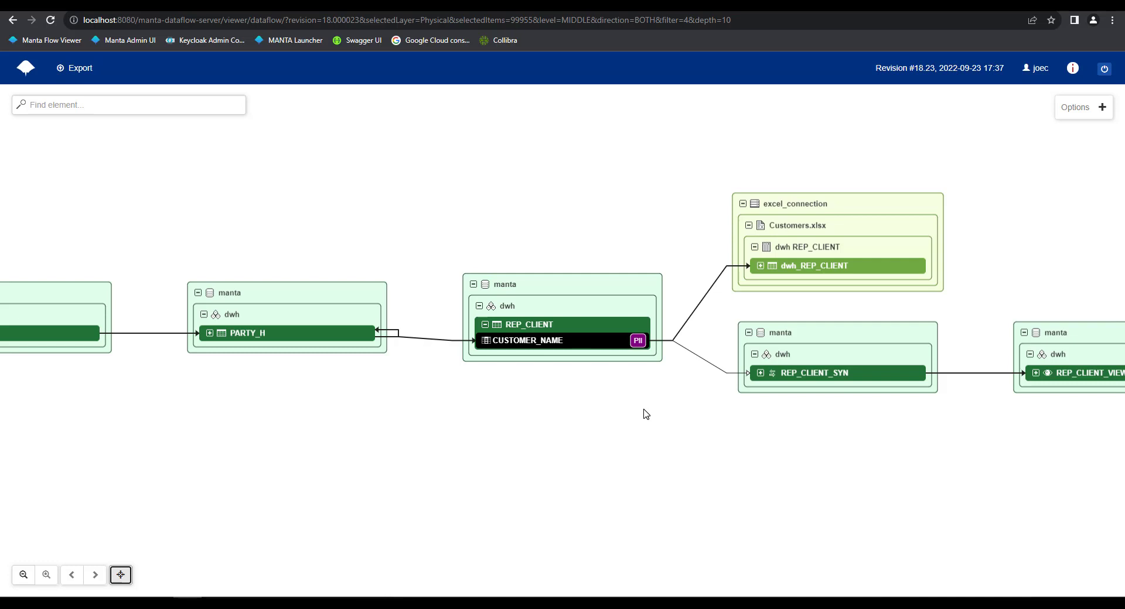
Step: Zoom out and pan the CUSTOMER_NAME lineage graph to reveal more nodes
scroll(646, 414, down, 3)
drag(648, 431, 796, 410)
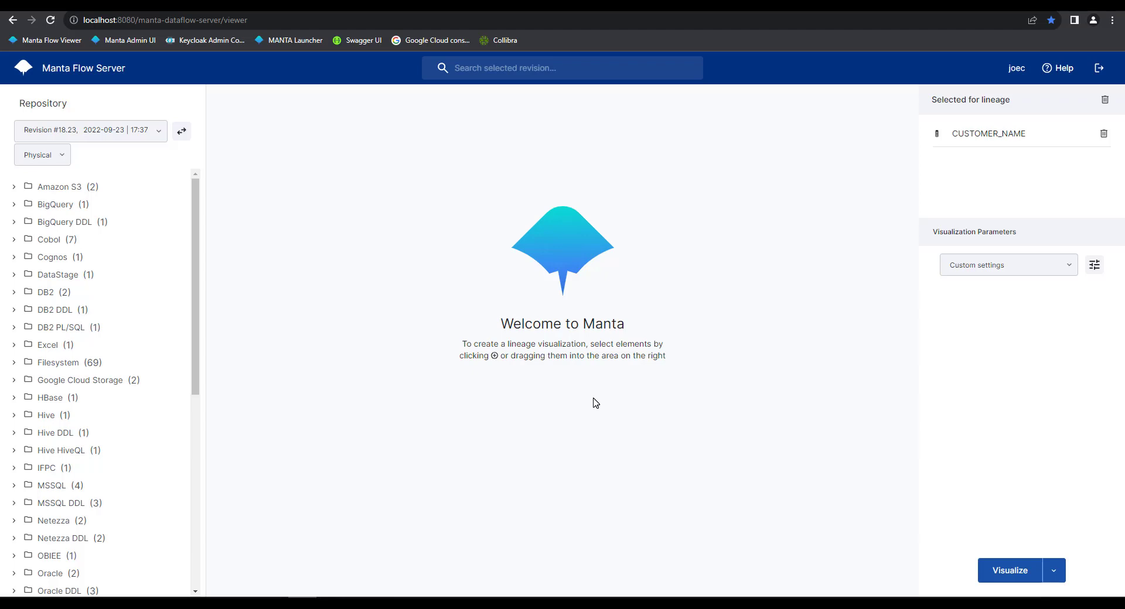
Step: Remove CUSTOMER_NAME from the lineage selection and start a new revision search
click(1103, 134)
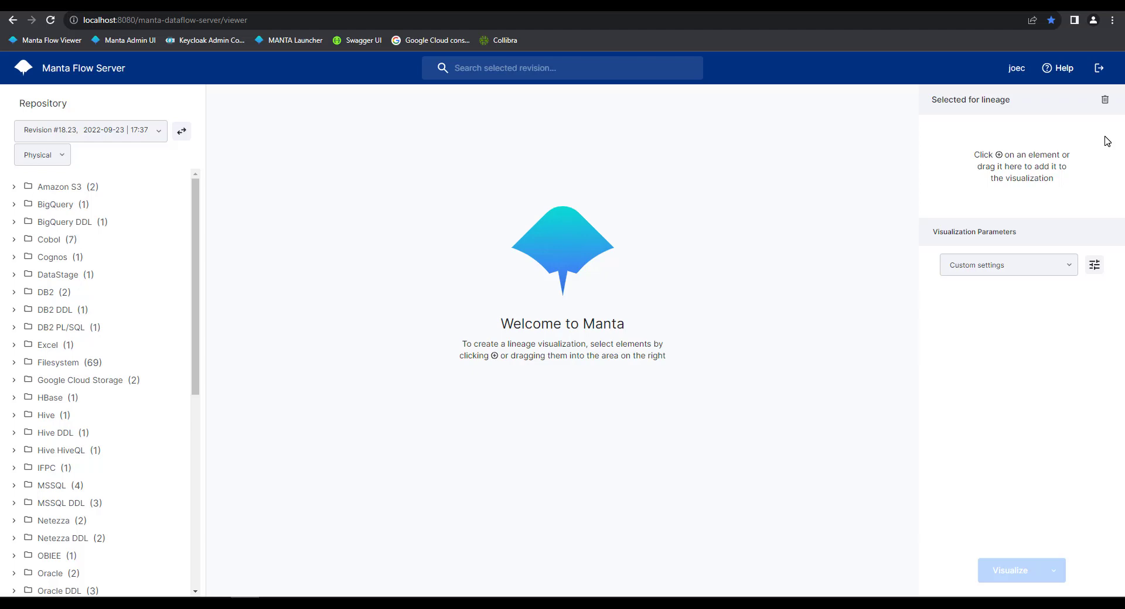
click(490, 69)
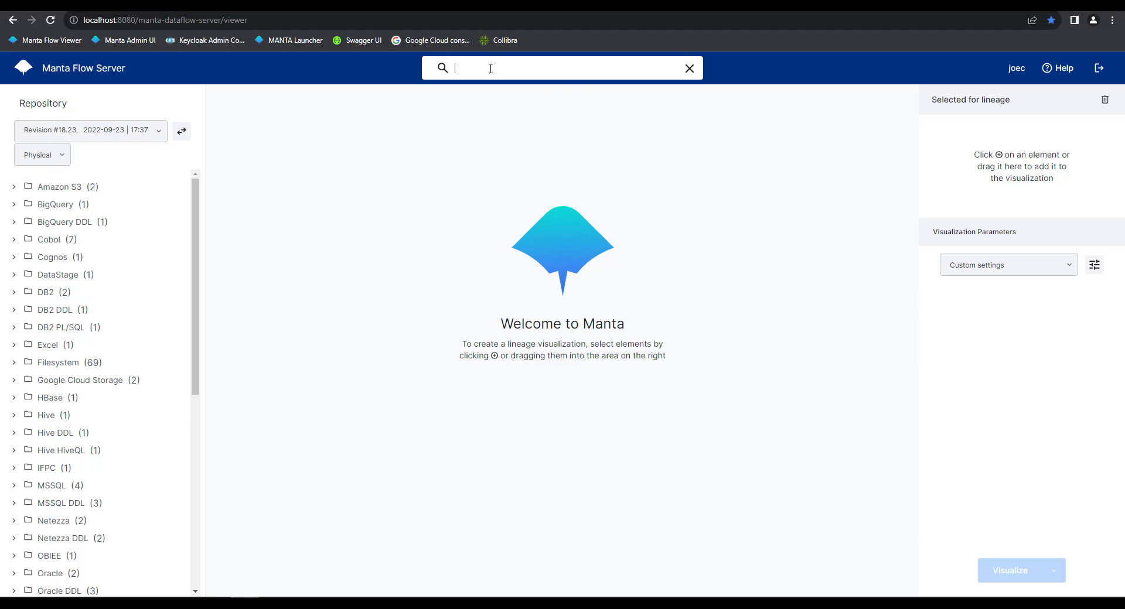
Step: Search the current revision for LOAN_CUSTOMER_PERSON
text(LOAN_CUSTOMER_PERSON)
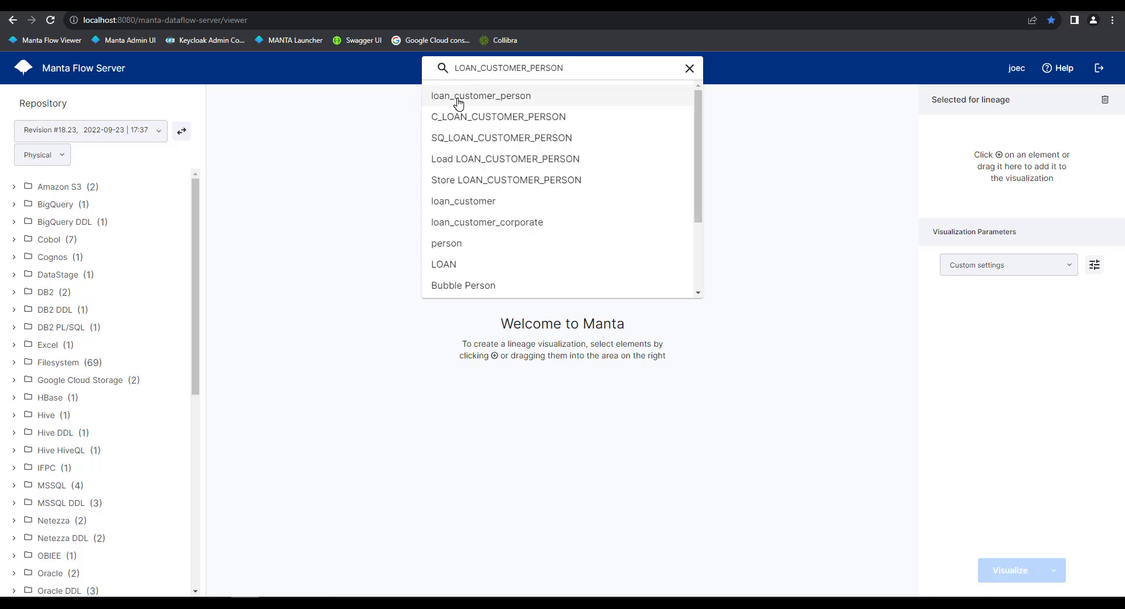
click(459, 97)
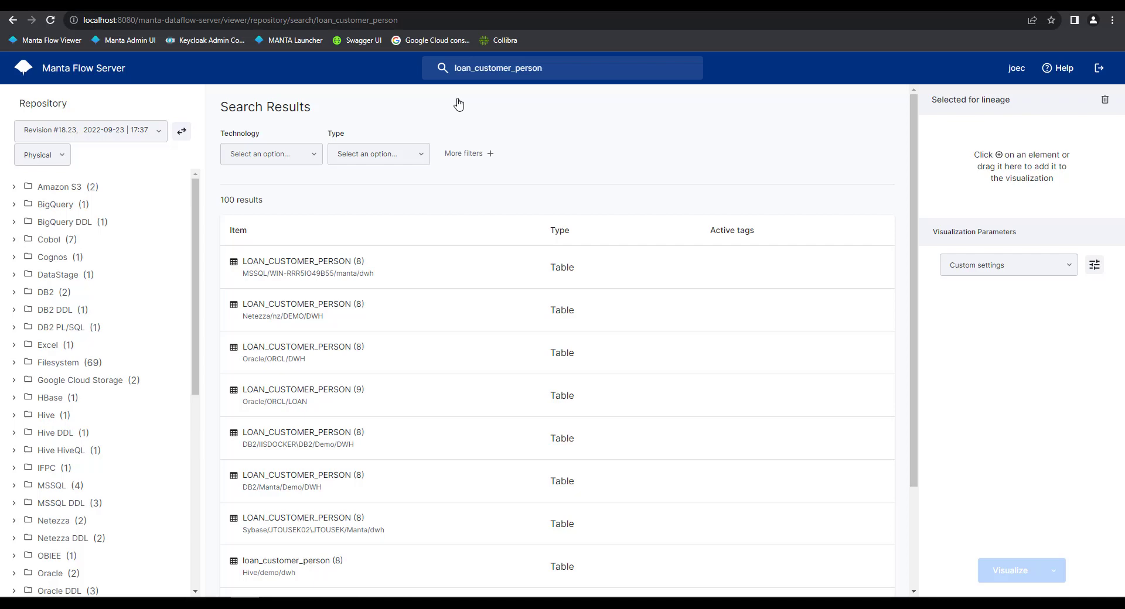
drag(220, 200, 248, 201)
Step: Filter the results to MSSQL technology and Table type, leaving 7 results
click(307, 158)
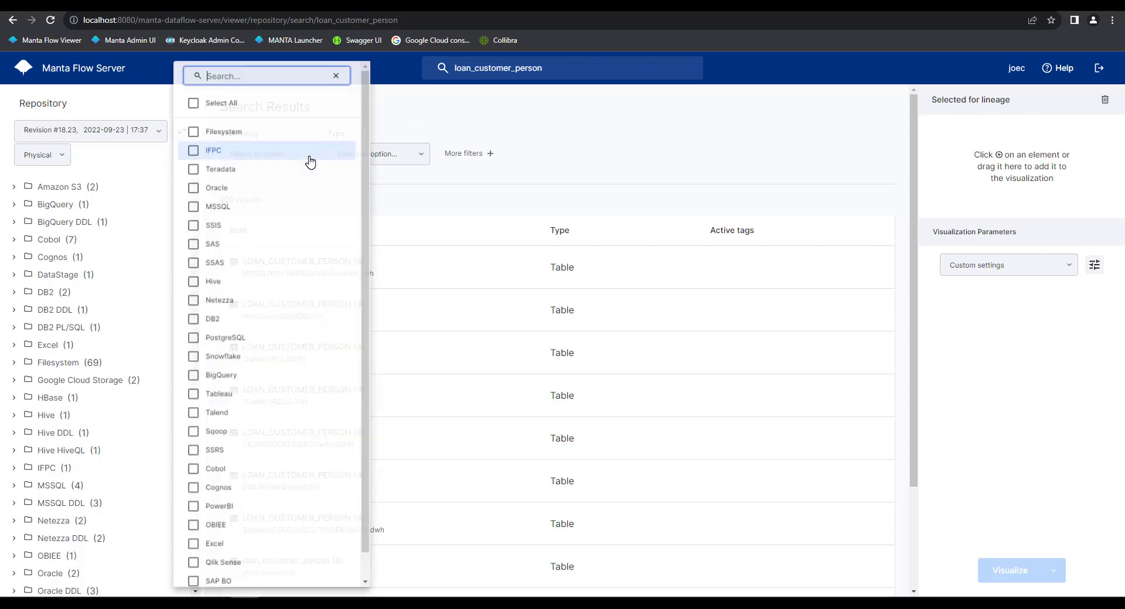
click(196, 209)
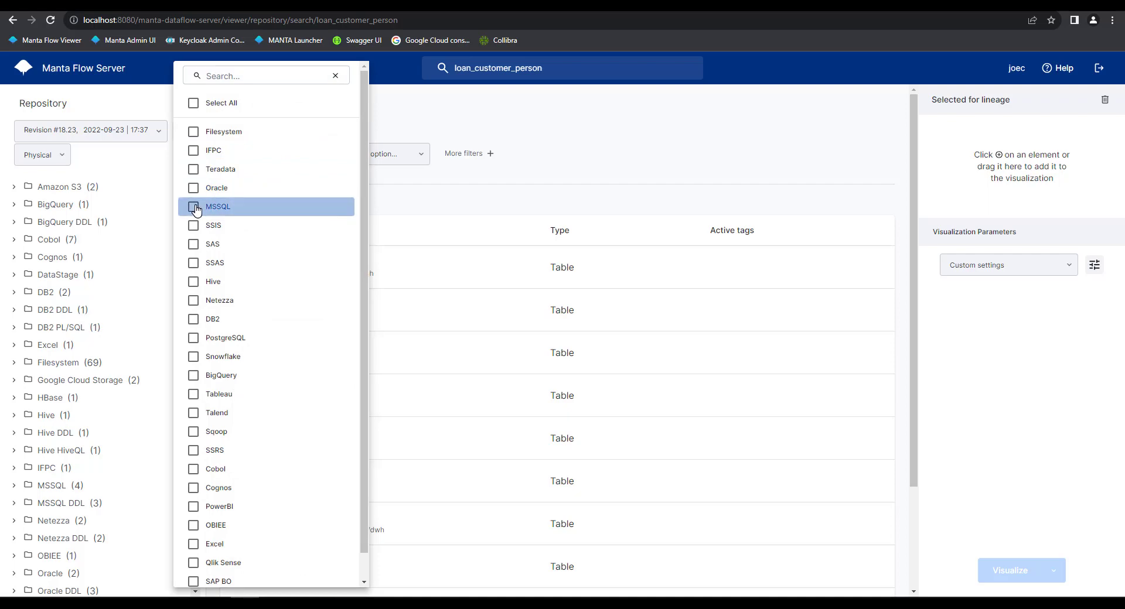
click(409, 138)
click(396, 158)
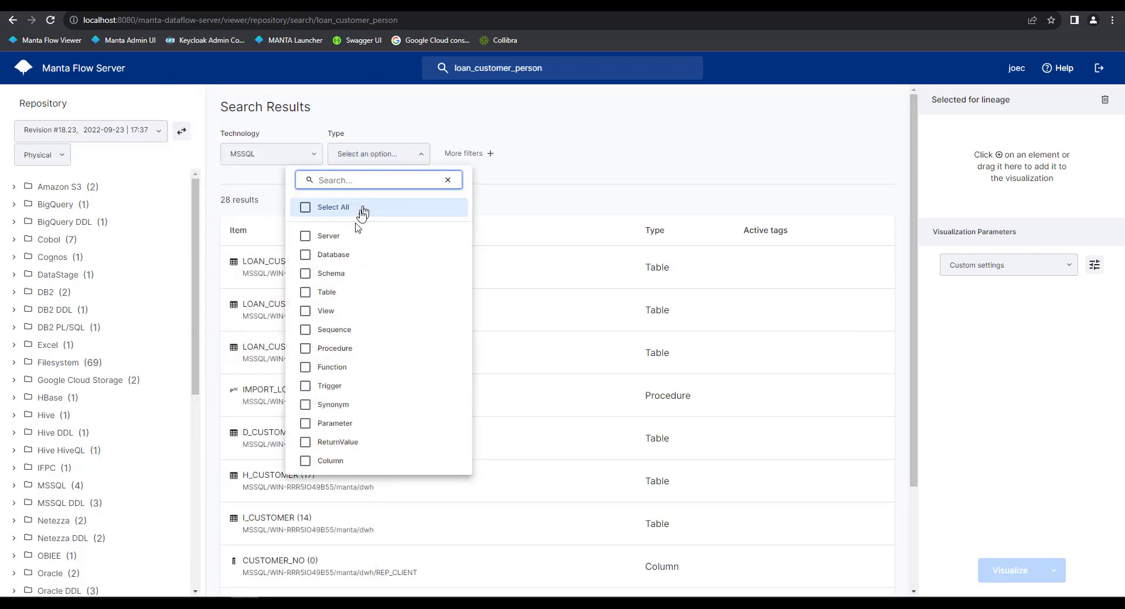
click(312, 288)
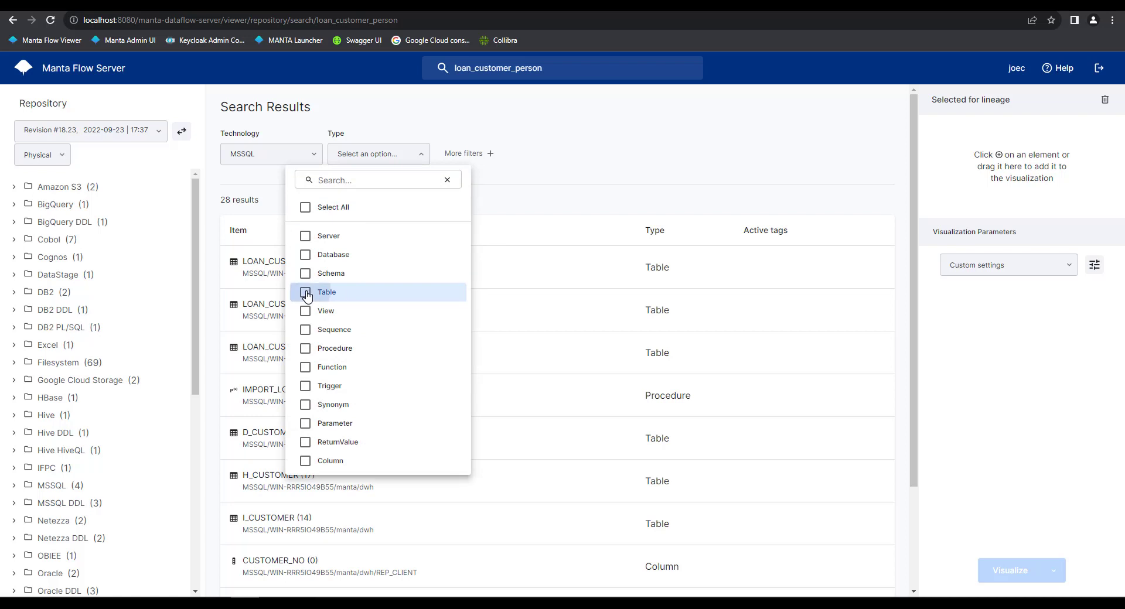
click(544, 139)
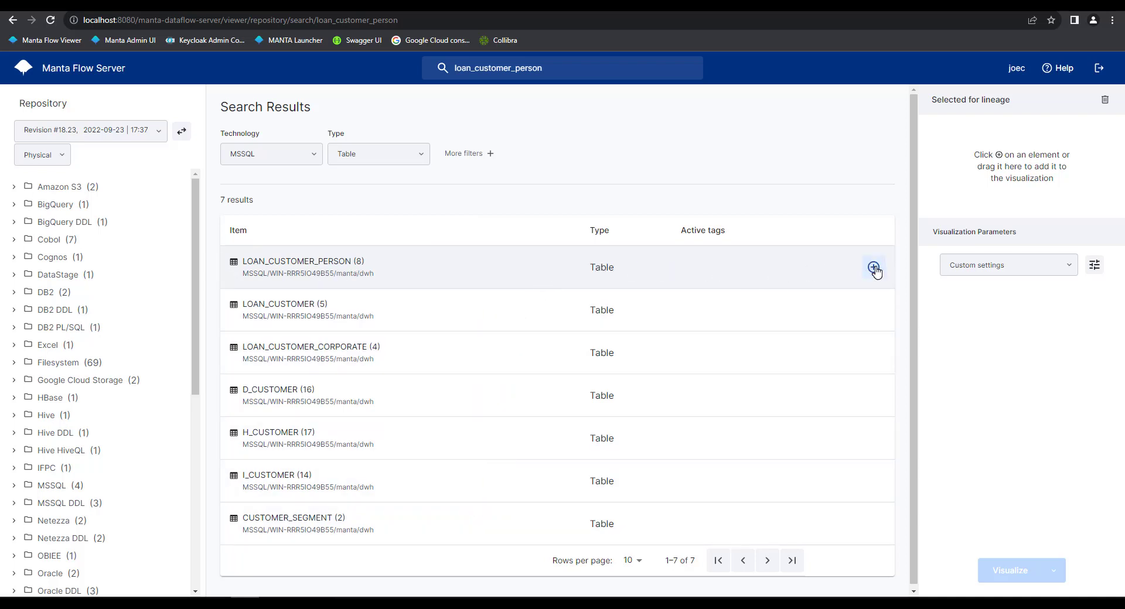
Step: Add LOAN_CUSTOMER_PERSON for lineage with Backward direction, indirect flows, Everything filter and 10 steps
click(874, 268)
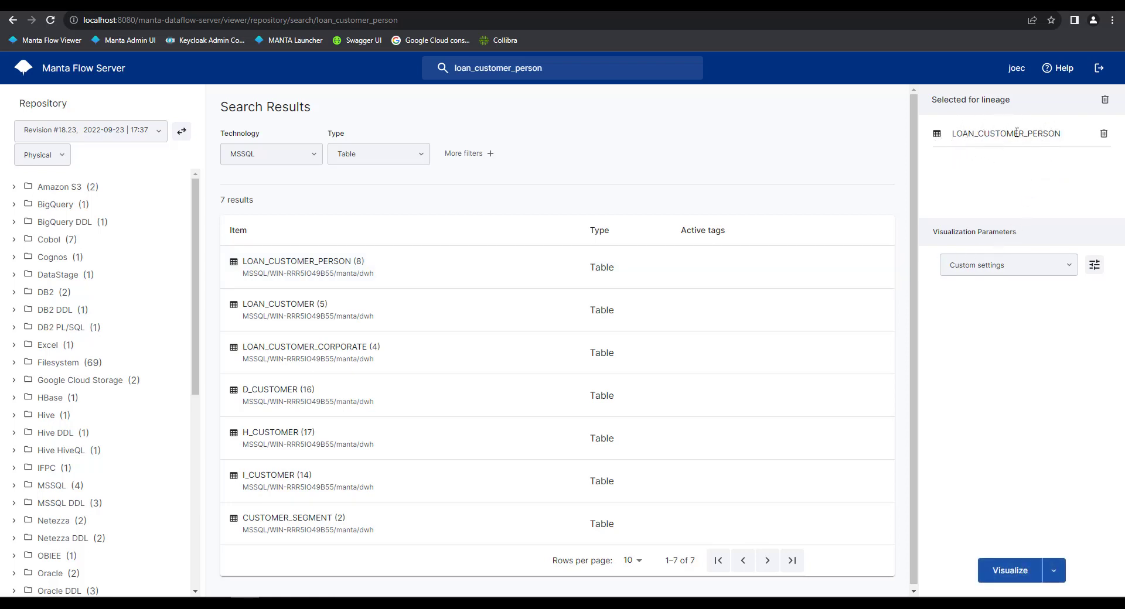
click(1093, 266)
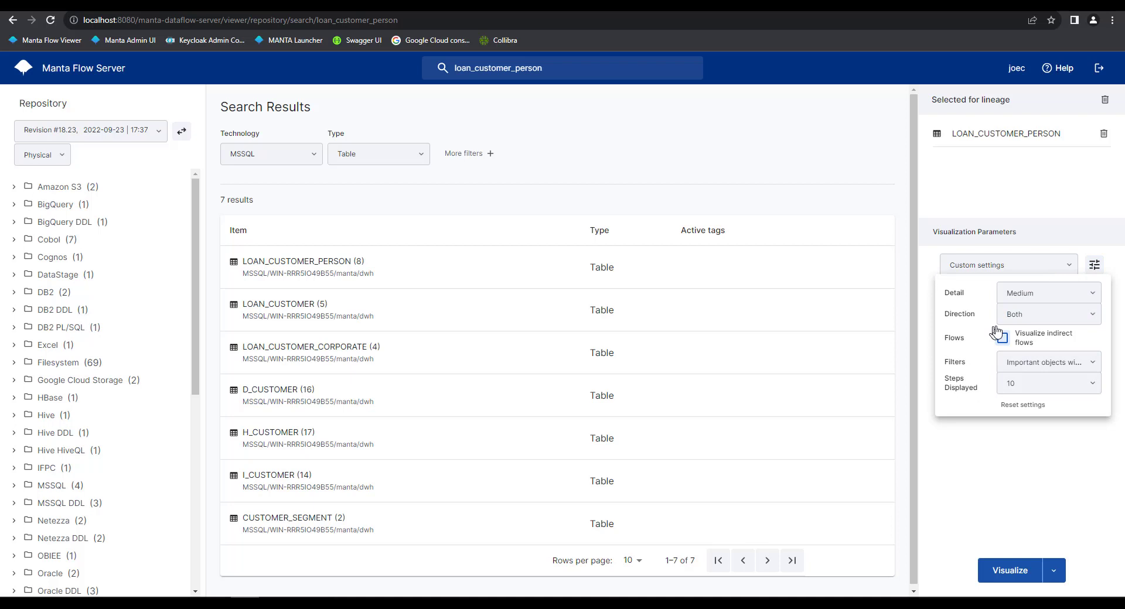
click(1034, 322)
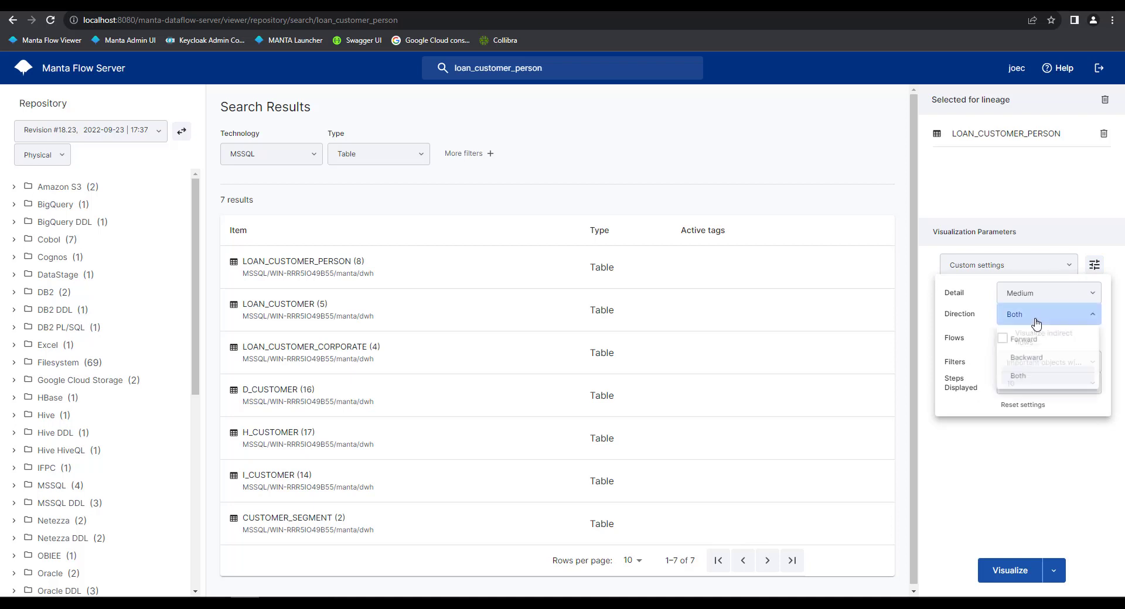
click(1037, 358)
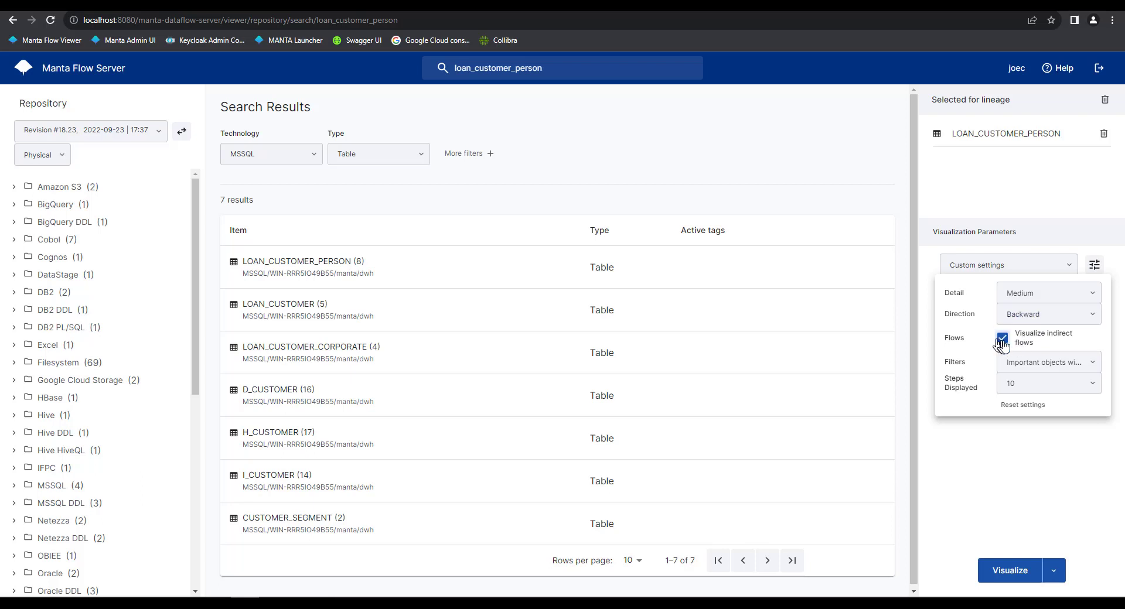
click(1026, 357)
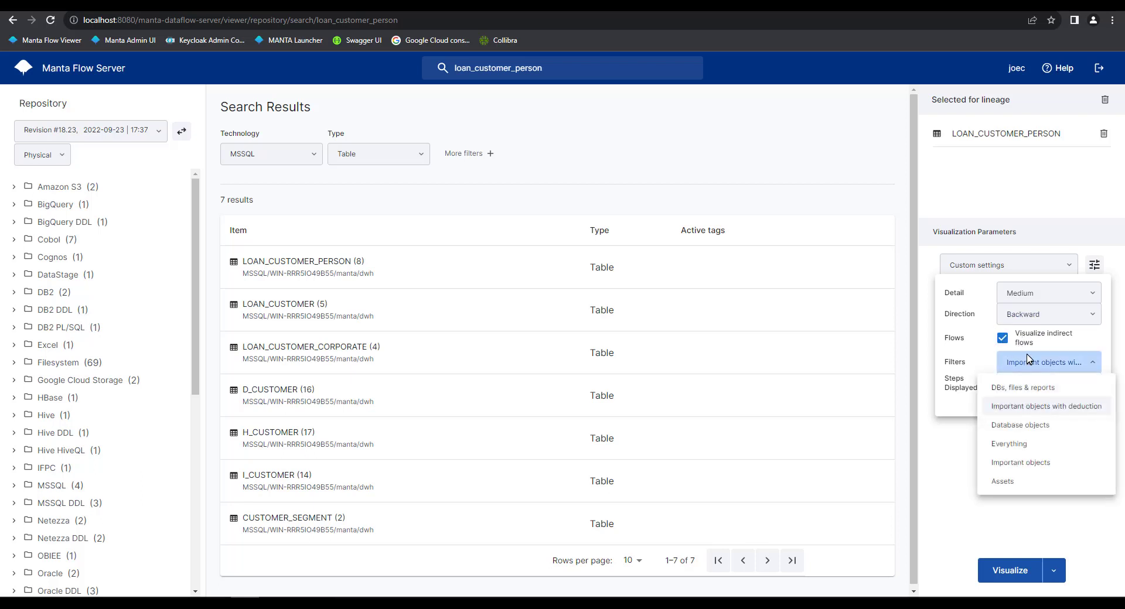
click(1025, 444)
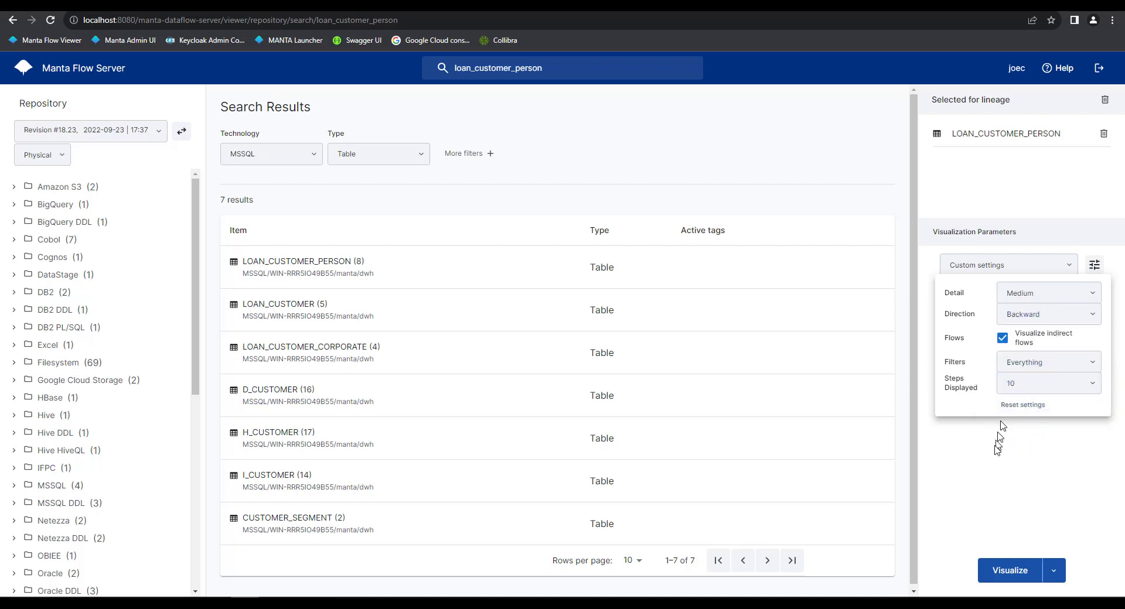
click(997, 463)
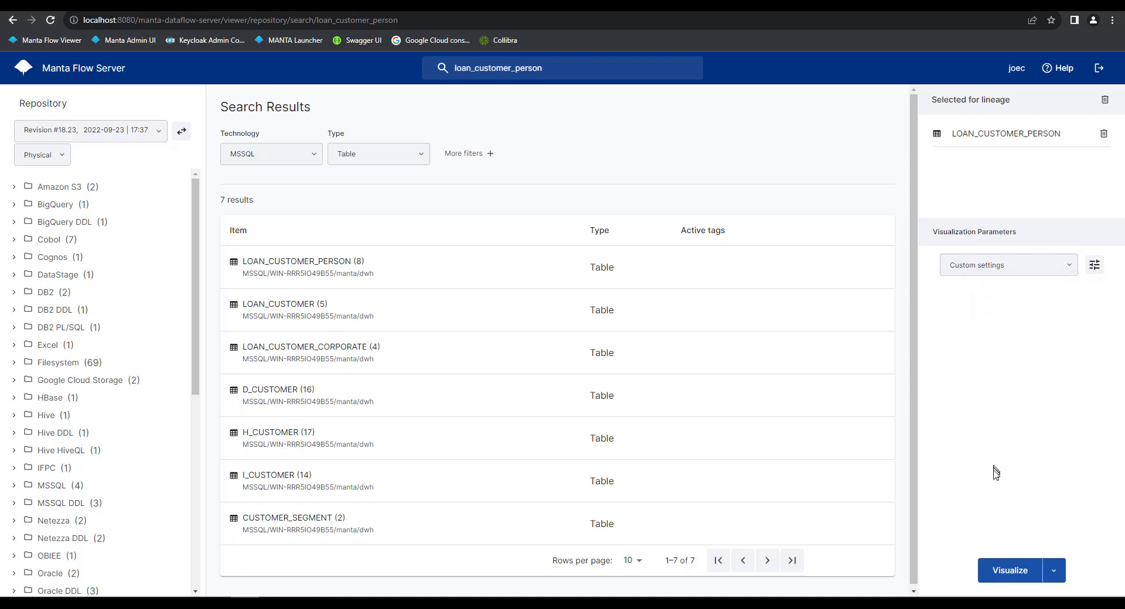
Step: Visualize LOAN_CUSTOMER_PERSON's backward lineage, expand its eight columns and pan to the ORCL sources
click(1010, 571)
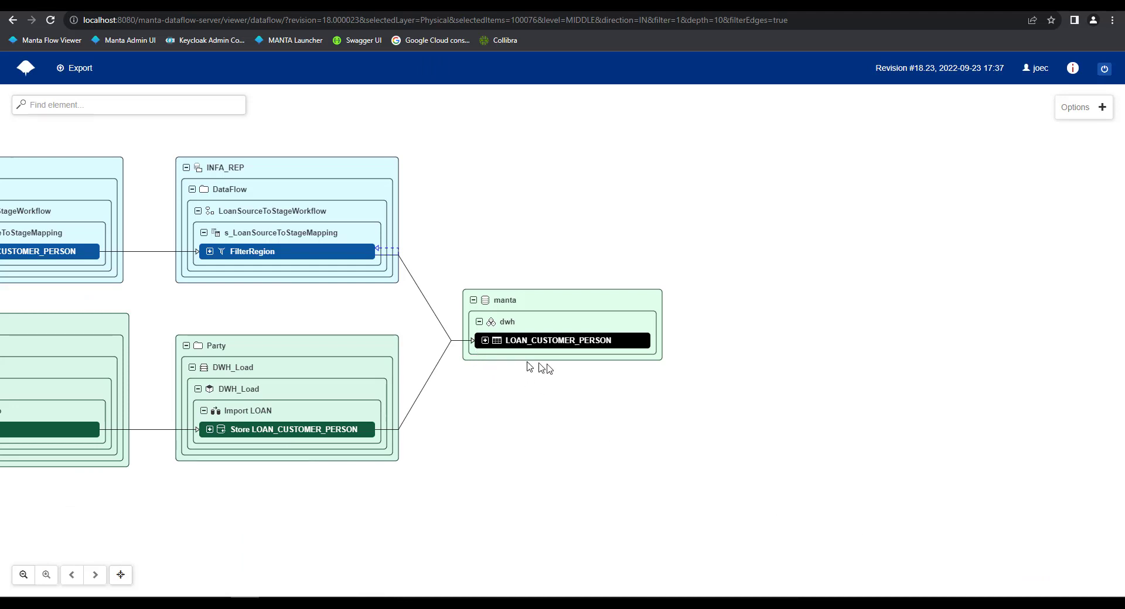
click(484, 341)
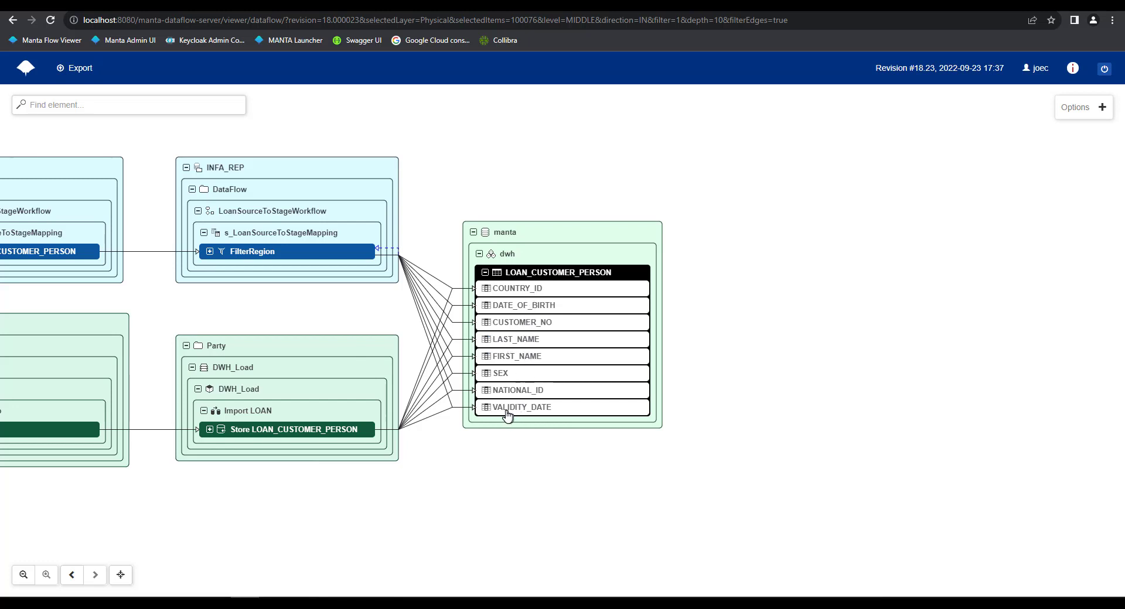
scroll(507, 416, down, 1)
drag(243, 323, 662, 319)
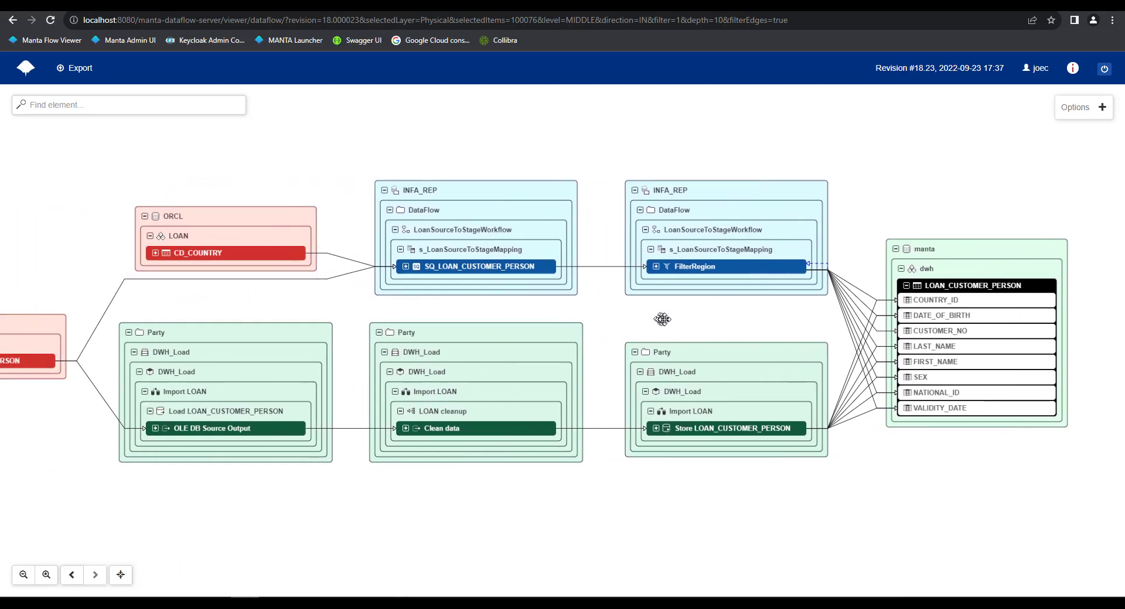
scroll(673, 322, down, 1)
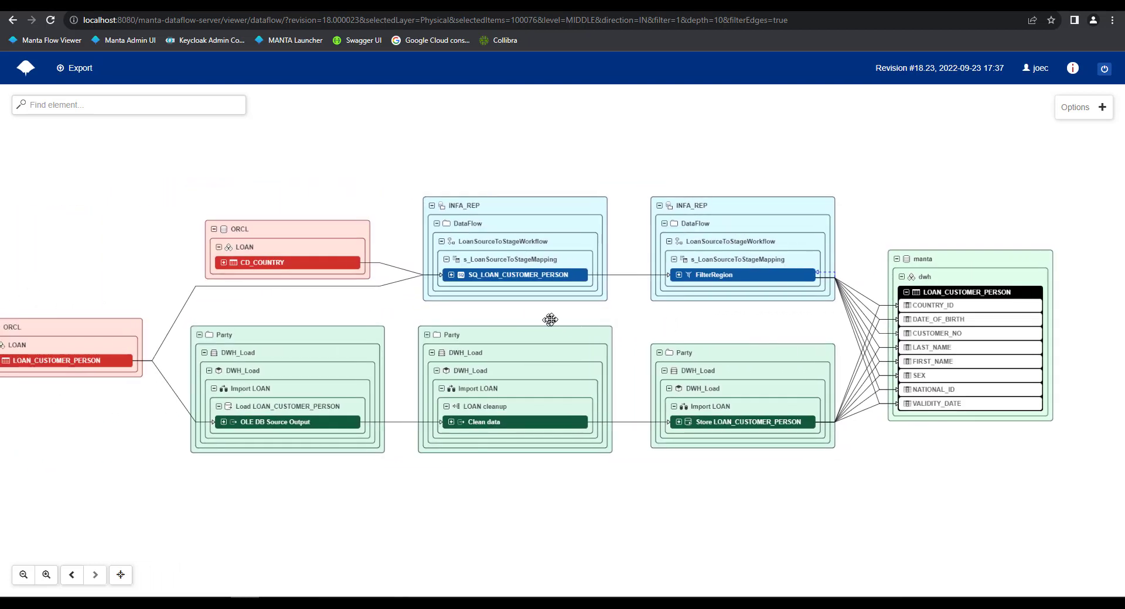
drag(550, 319, 574, 317)
scroll(567, 316, down, 1)
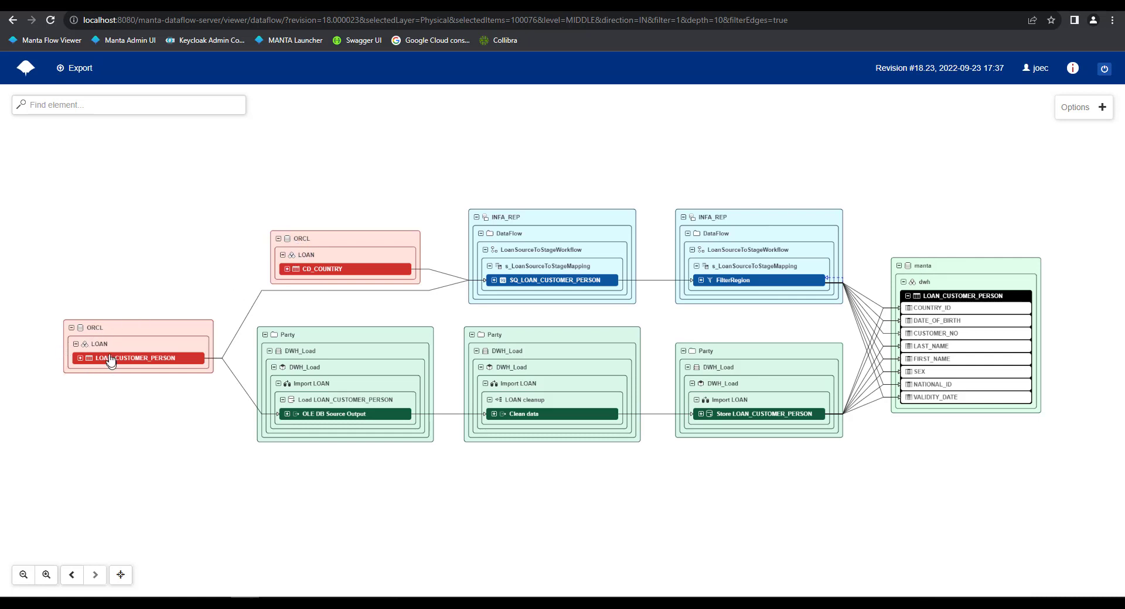
Step: Expand the CD_COUNTRY and ORCL LOAN_CUSTOMER_PERSON source nodes to show their columns
click(287, 268)
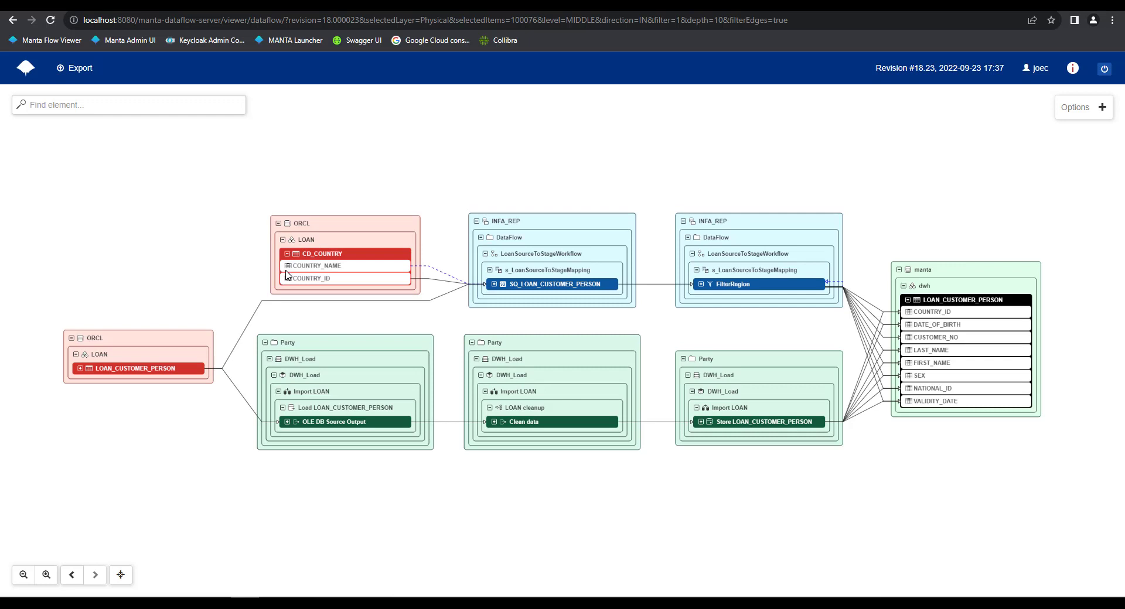
click(80, 368)
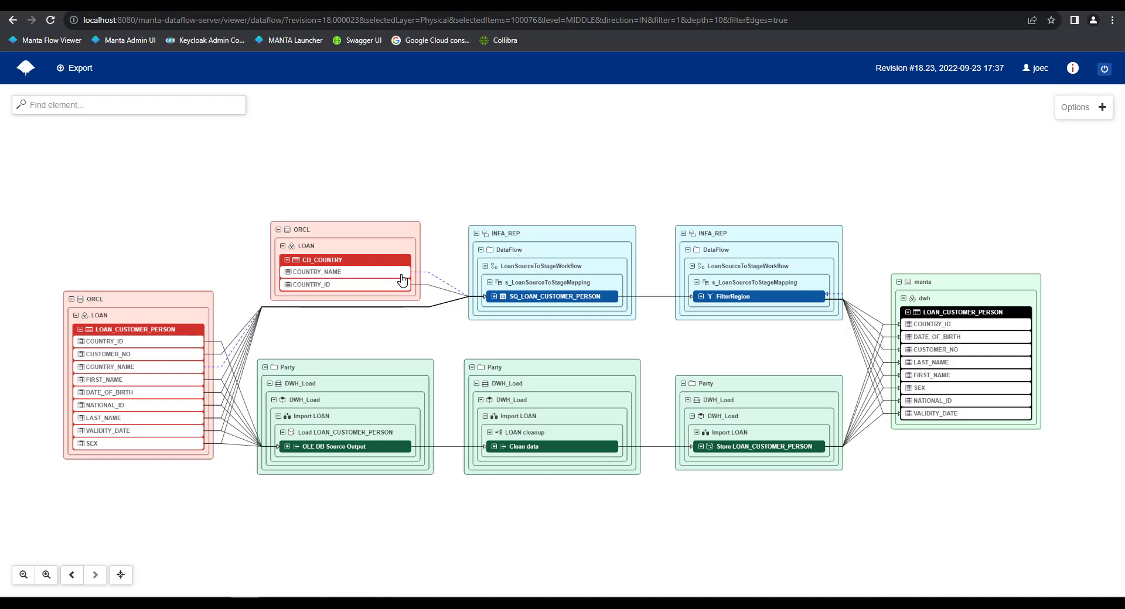
Step: Inspect the dashed COUNTRY_NAME to SQ_LOAN_CUSTOMER_PERSON flow, noting its FILTER type
click(439, 284)
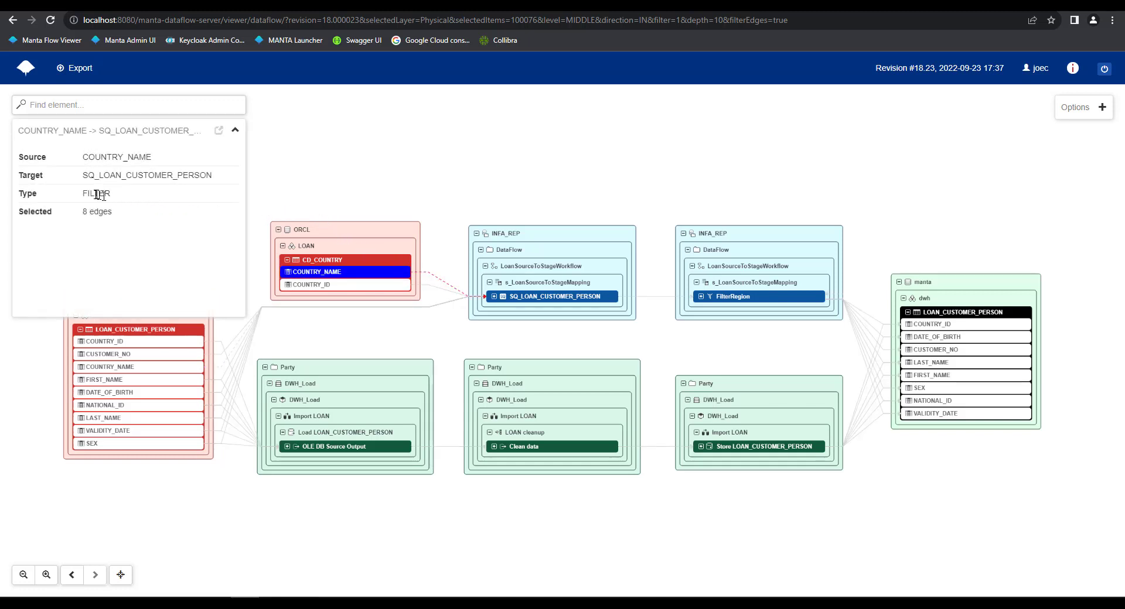
drag(82, 193, 103, 193)
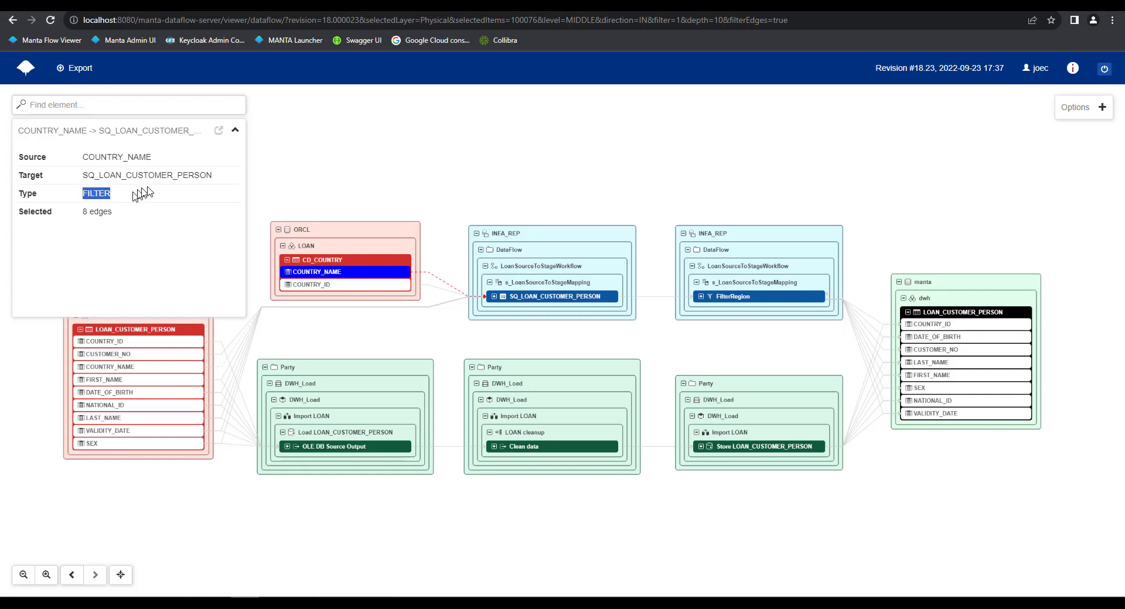
click(236, 131)
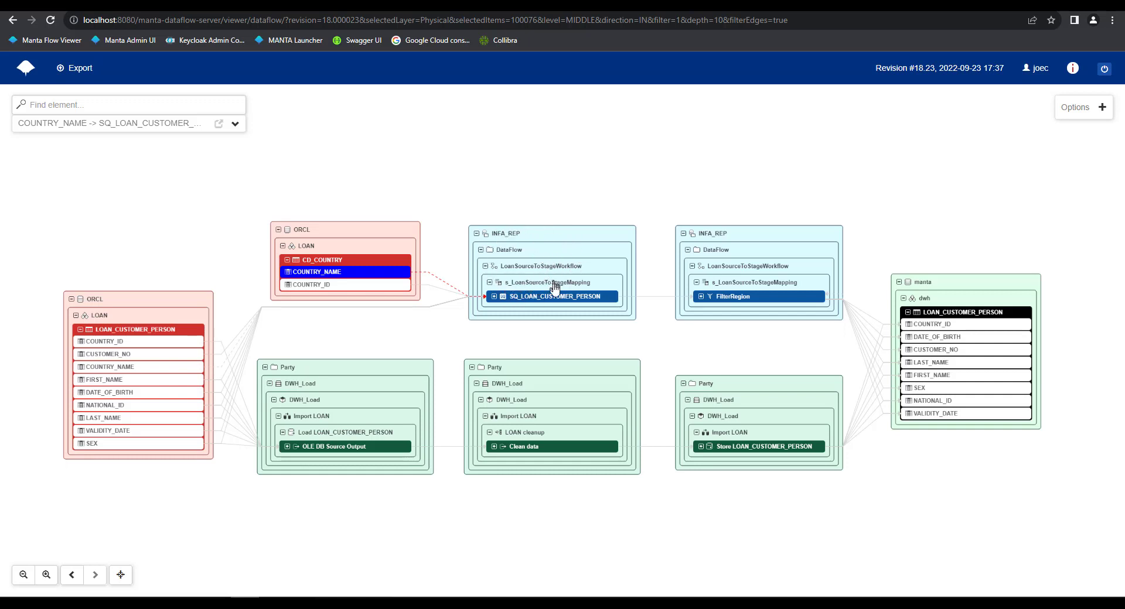
Step: Show SQ_LOAN_CUSTOMER_PERSON's Source Qualifier details and its full query
click(534, 299)
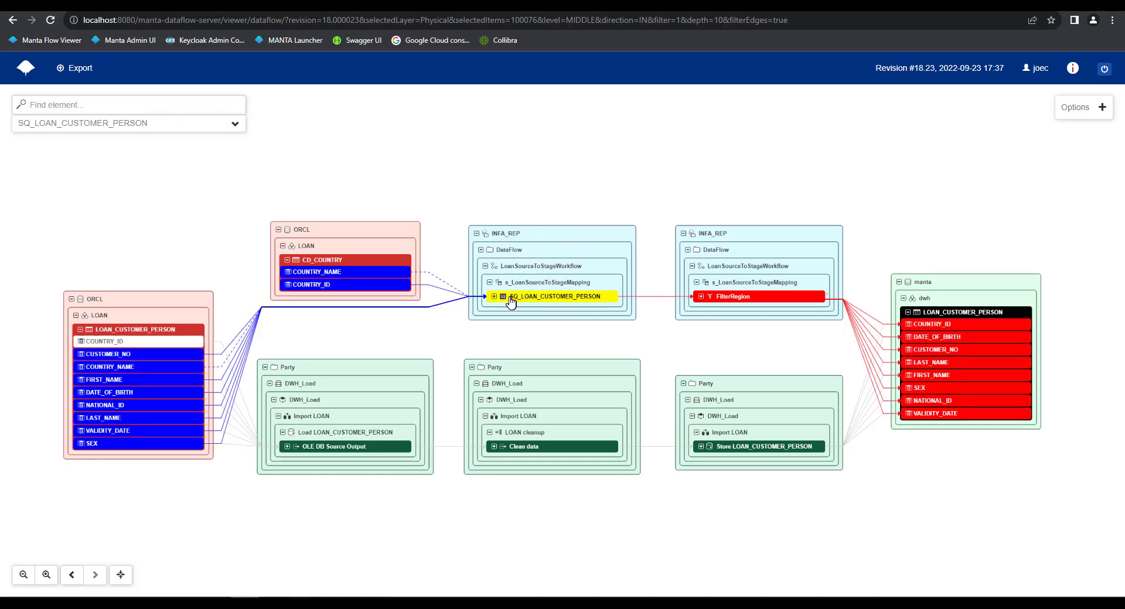
click(235, 123)
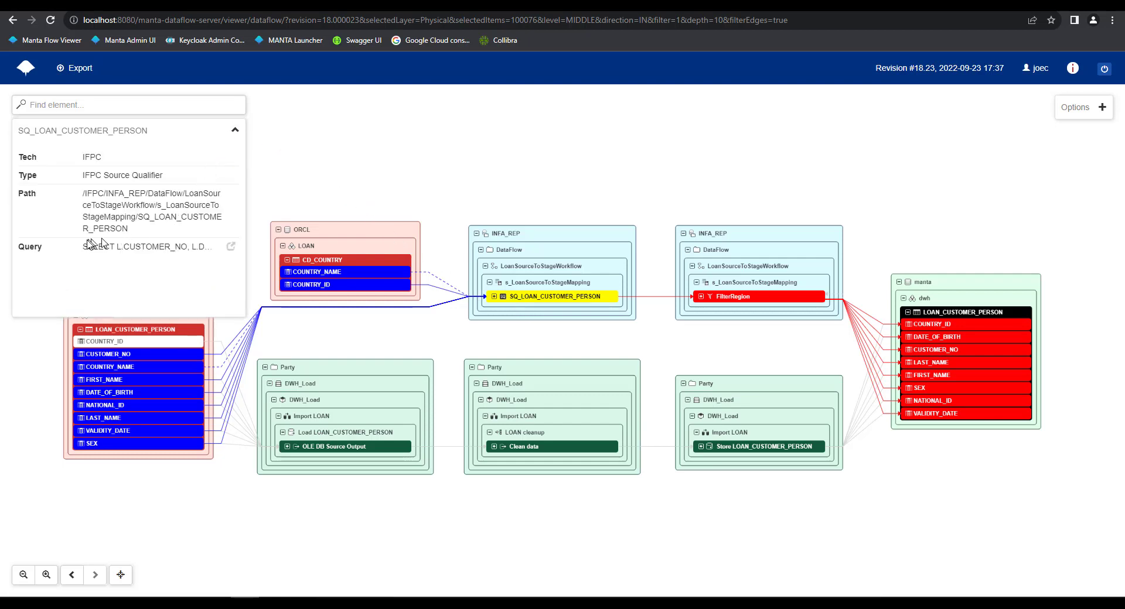
click(230, 248)
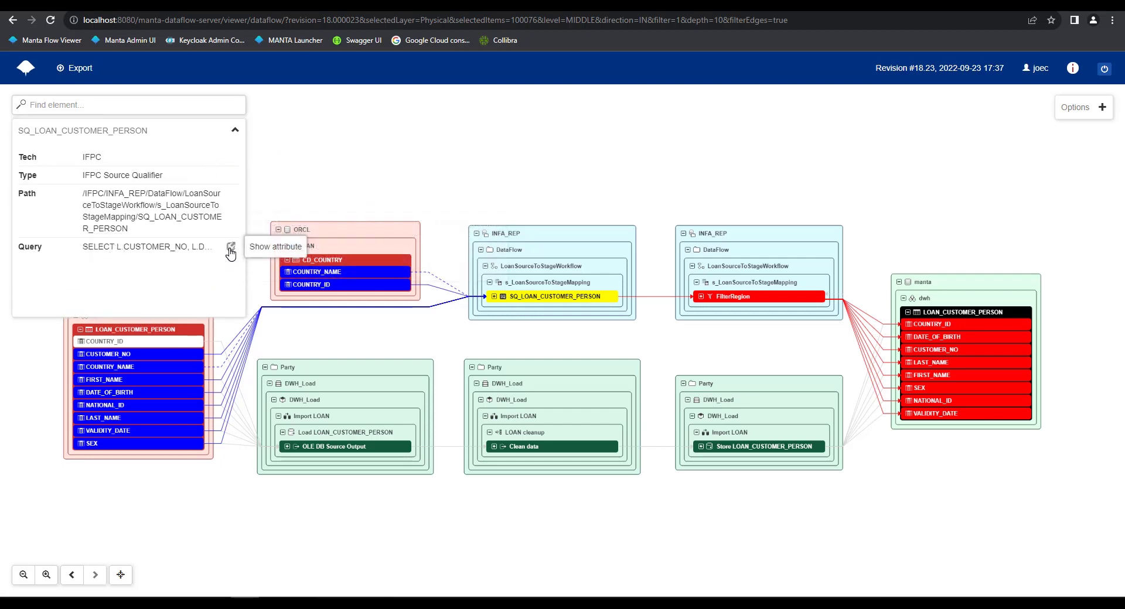
click(231, 251)
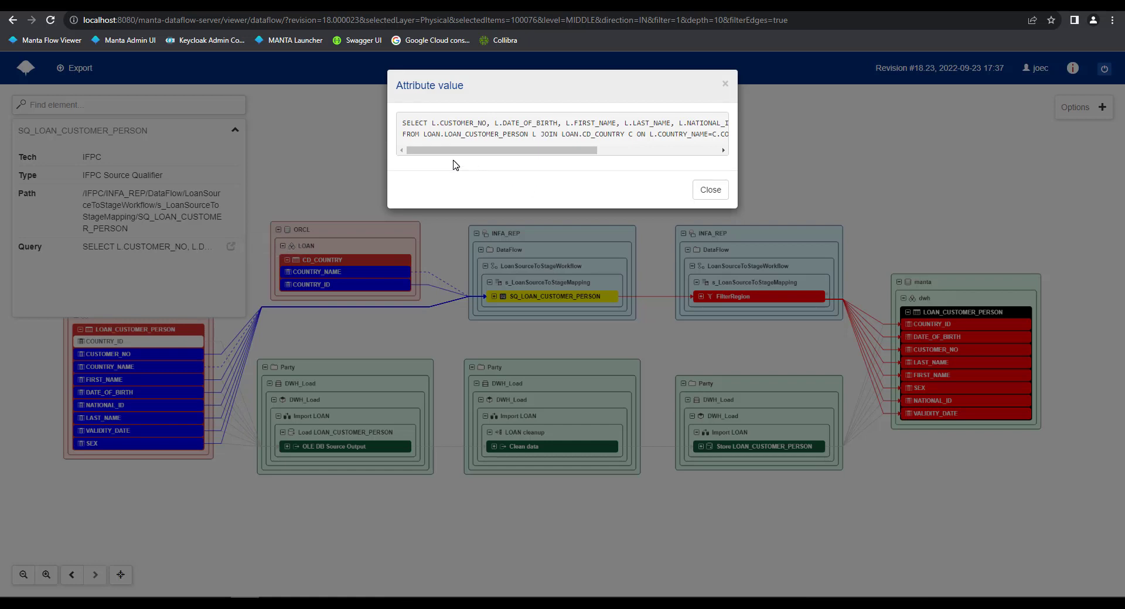
Step: Highlight the JOIN on CD_COUNTRY by COUNTRY_NAME in the query, then close it and clear highlighting
drag(474, 151, 587, 152)
double_click(507, 136)
double_click(540, 134)
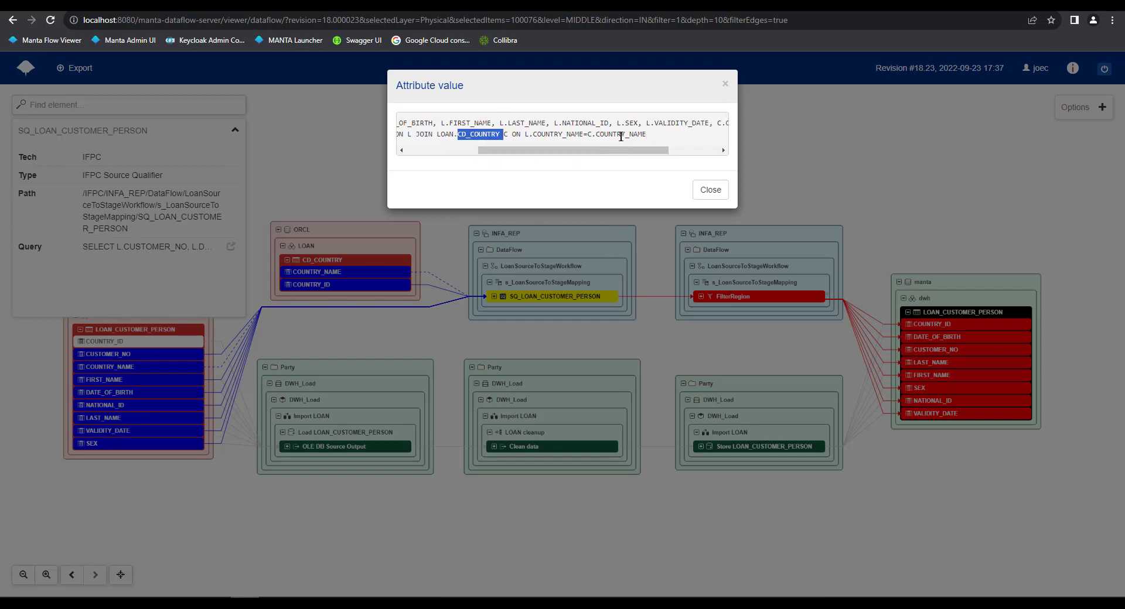
double_click(621, 134)
double_click(559, 134)
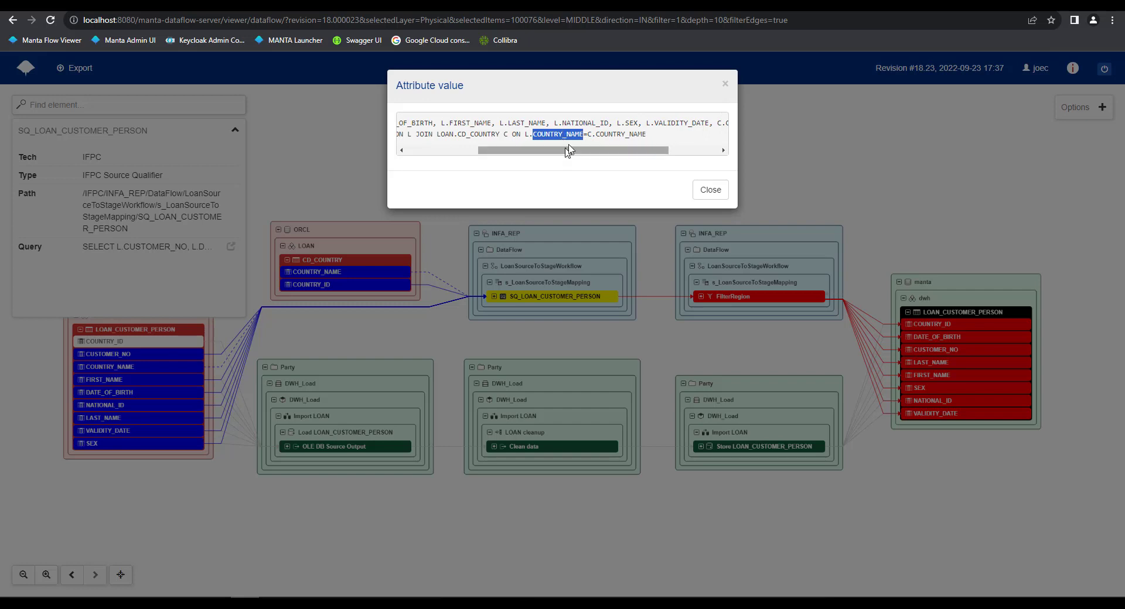
drag(553, 150, 573, 124)
drag(503, 146, 548, 151)
double_click(462, 134)
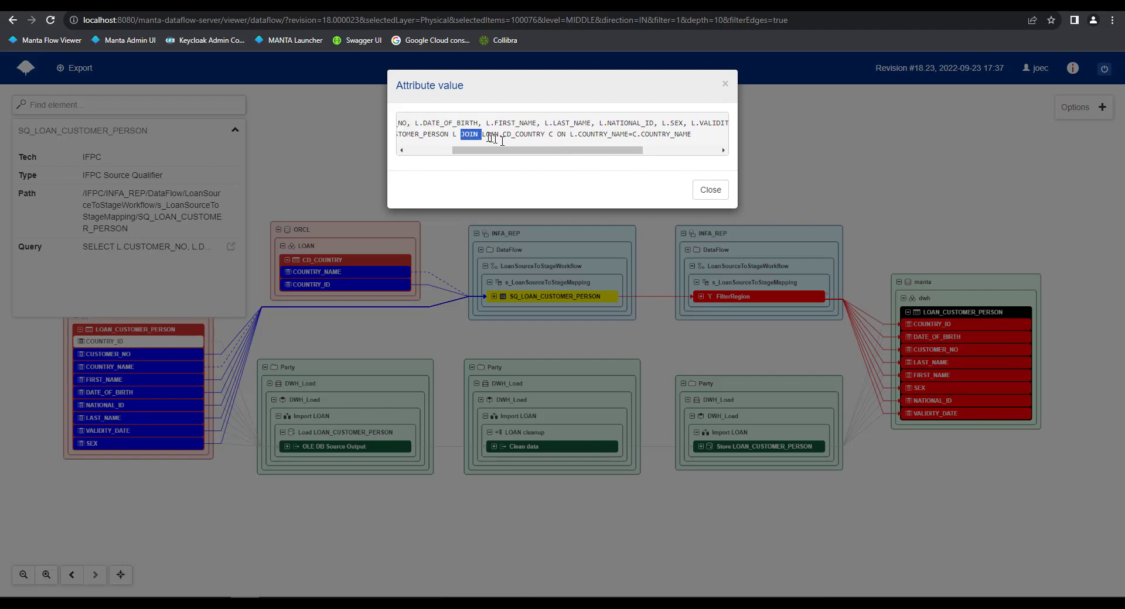
click(697, 191)
click(597, 191)
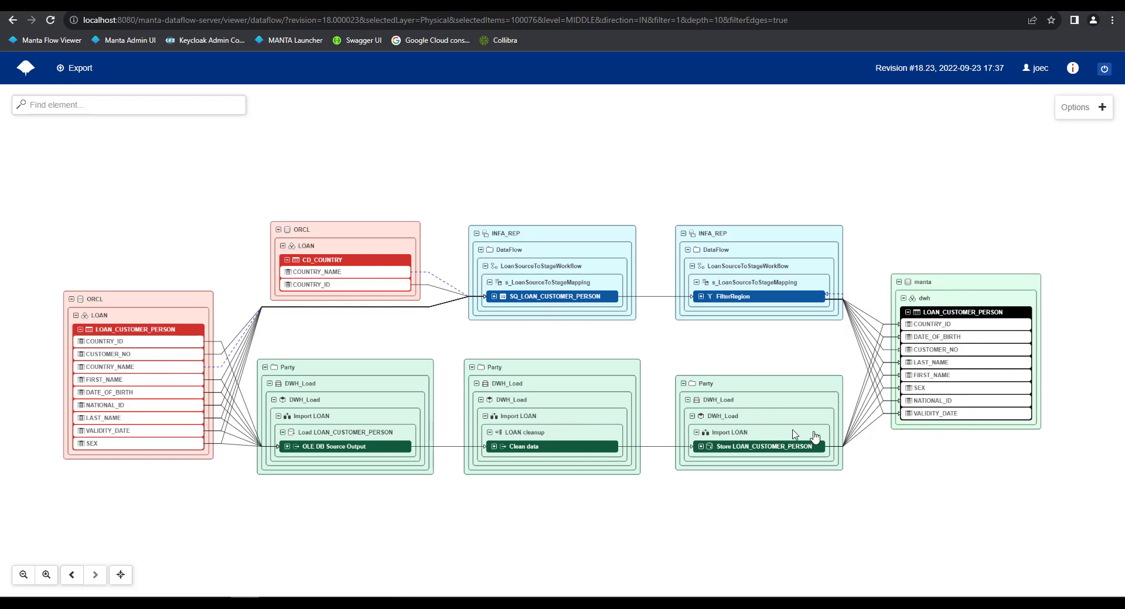
click(551, 448)
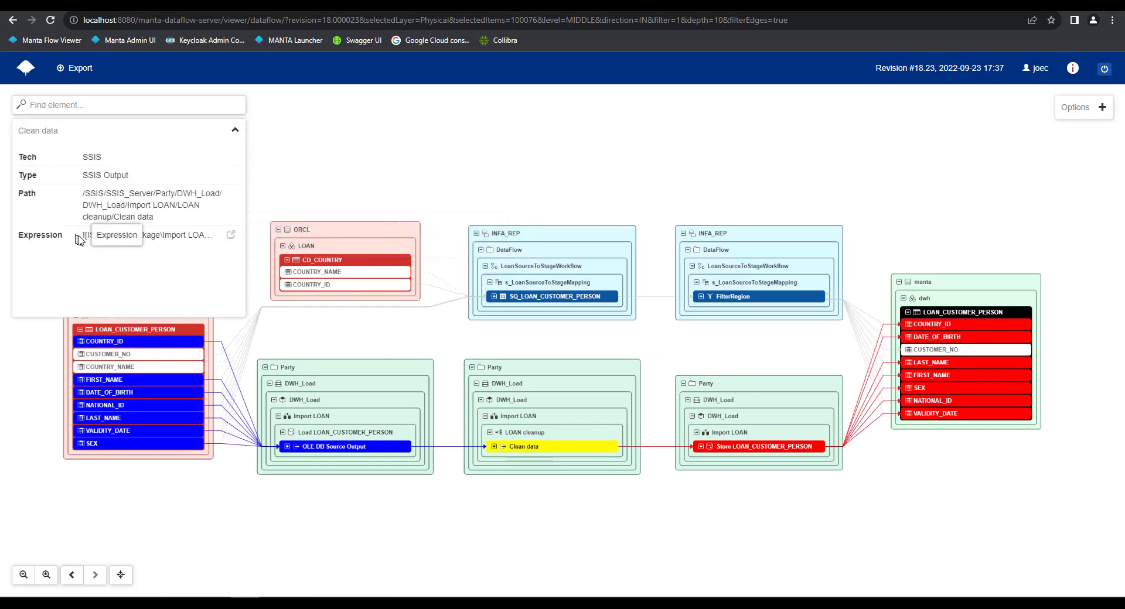
click(231, 235)
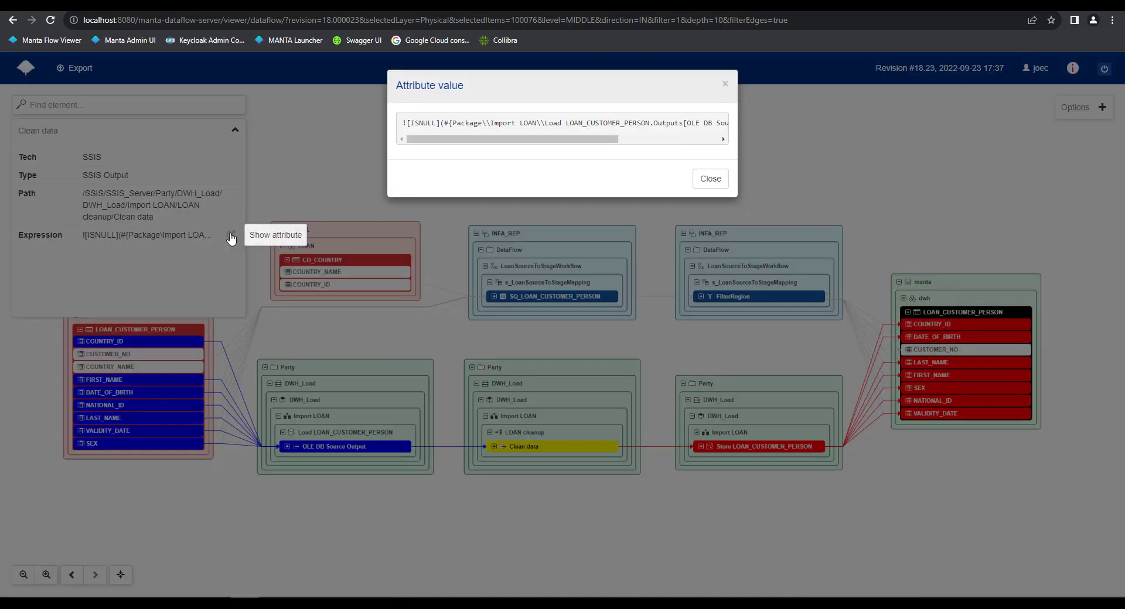
drag(452, 140, 645, 170)
click(710, 178)
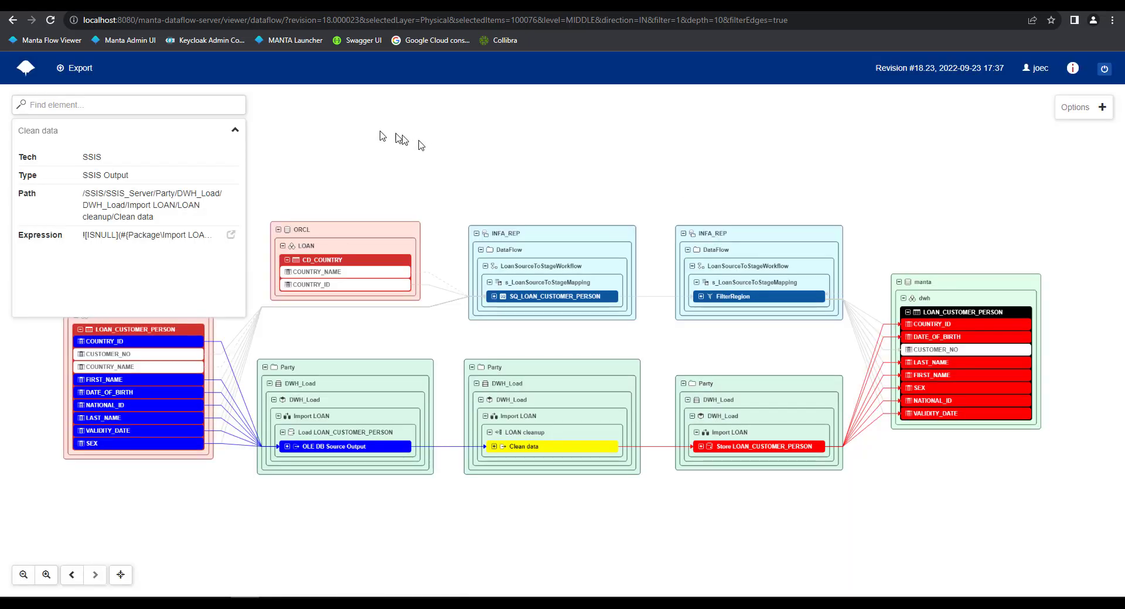
click(235, 130)
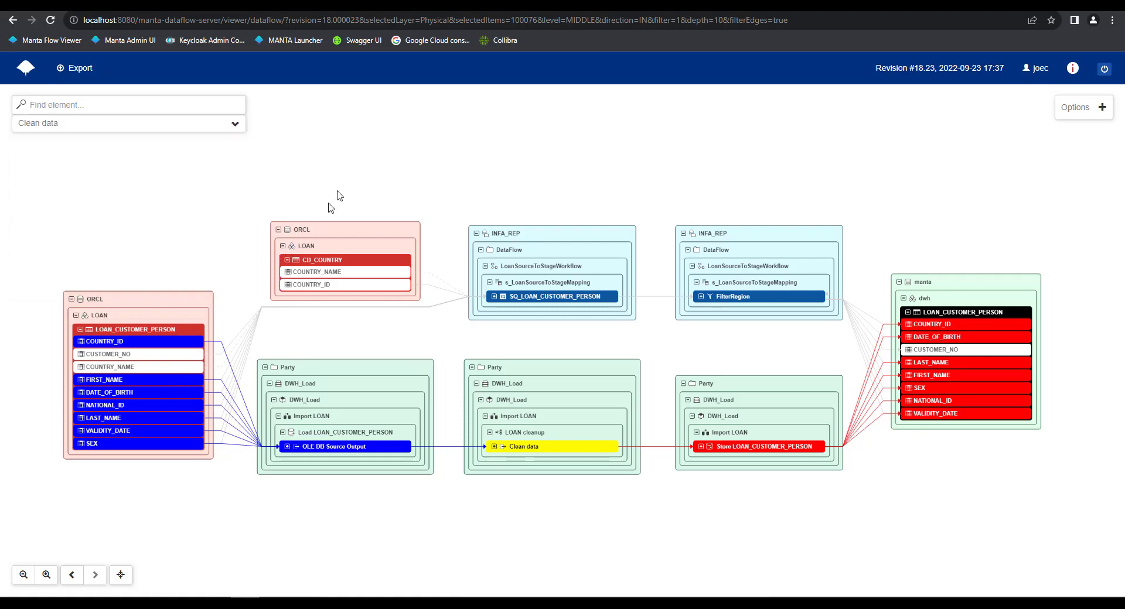
click(371, 160)
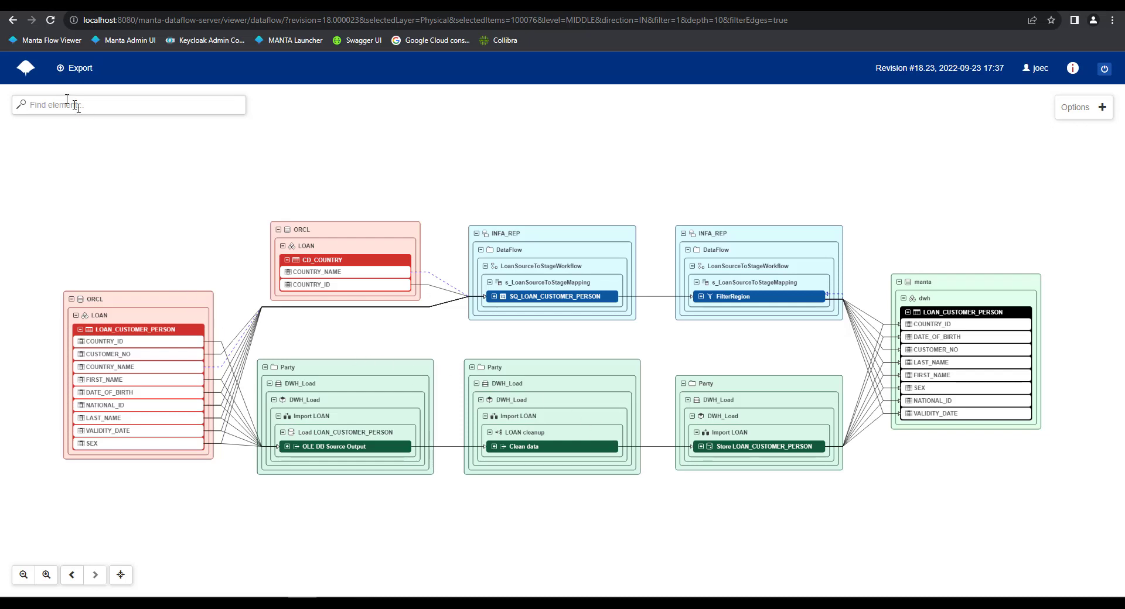
Step: Empty the lineage selection, then search 'customers' filtered to SSRS and add the customers report
click(25, 70)
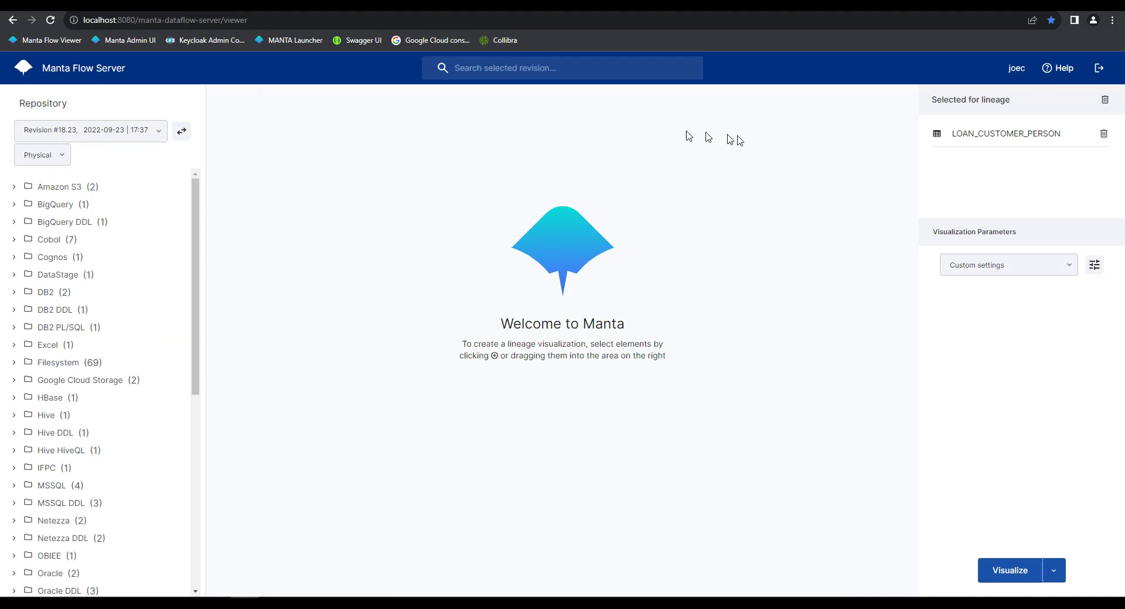
click(1104, 100)
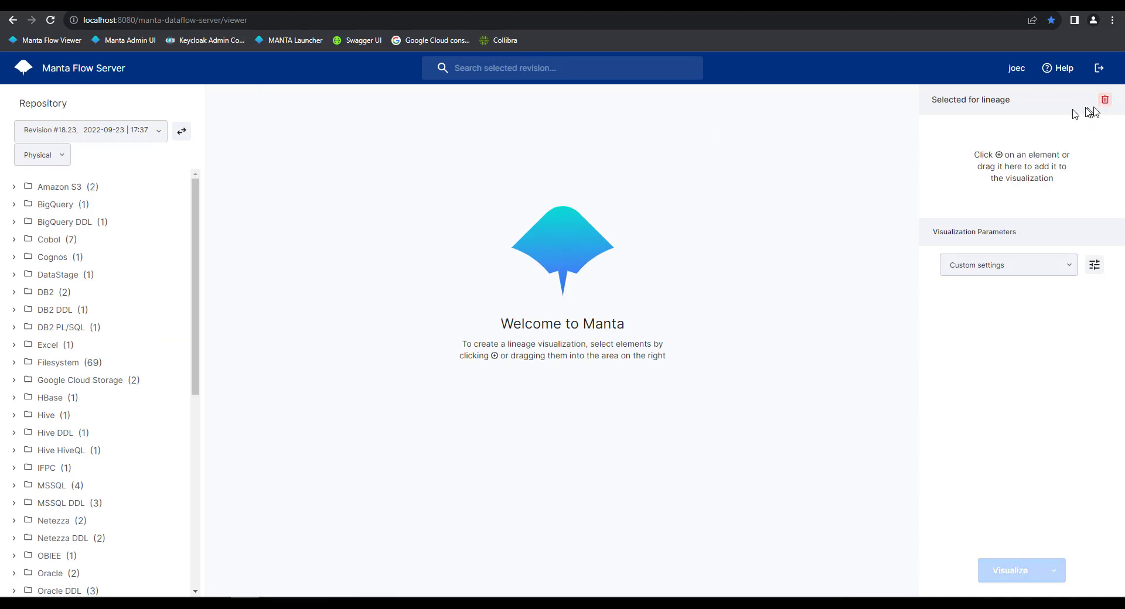
click(545, 74)
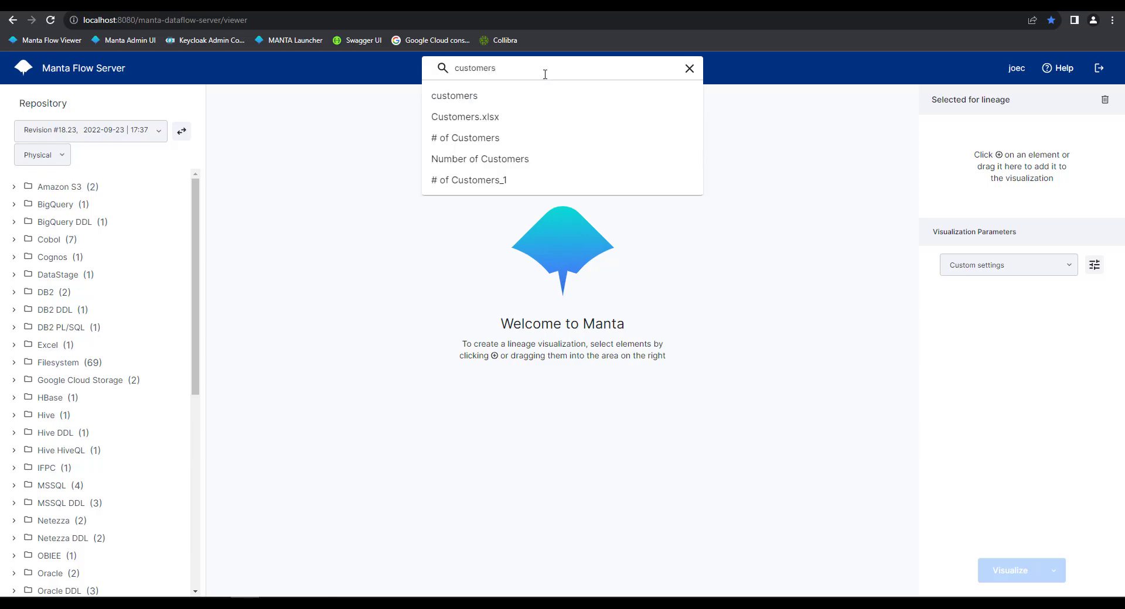
click(482, 94)
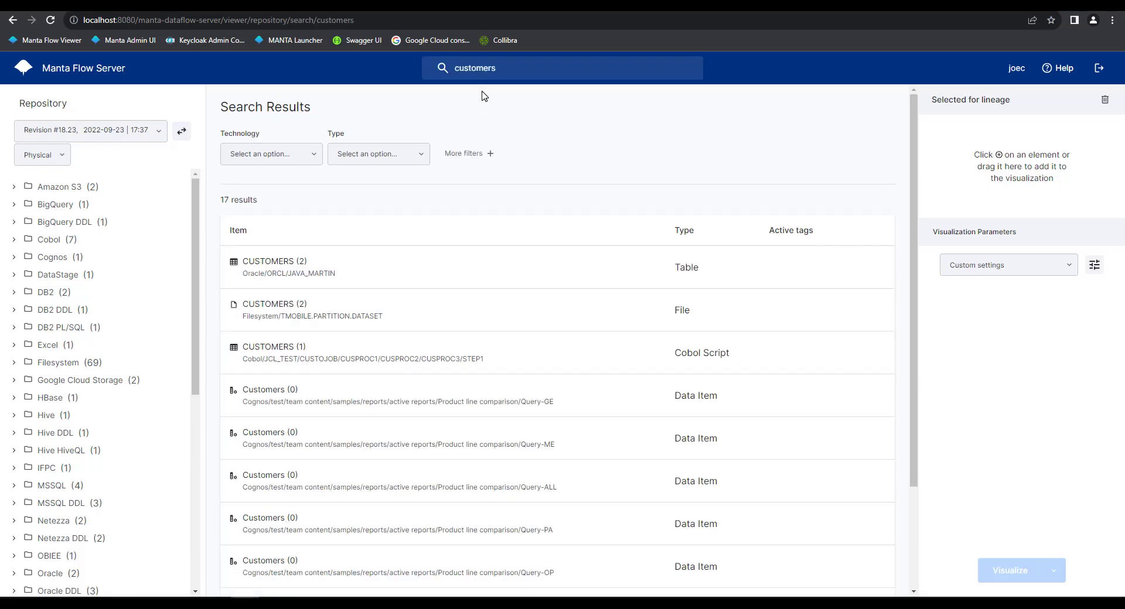
click(314, 154)
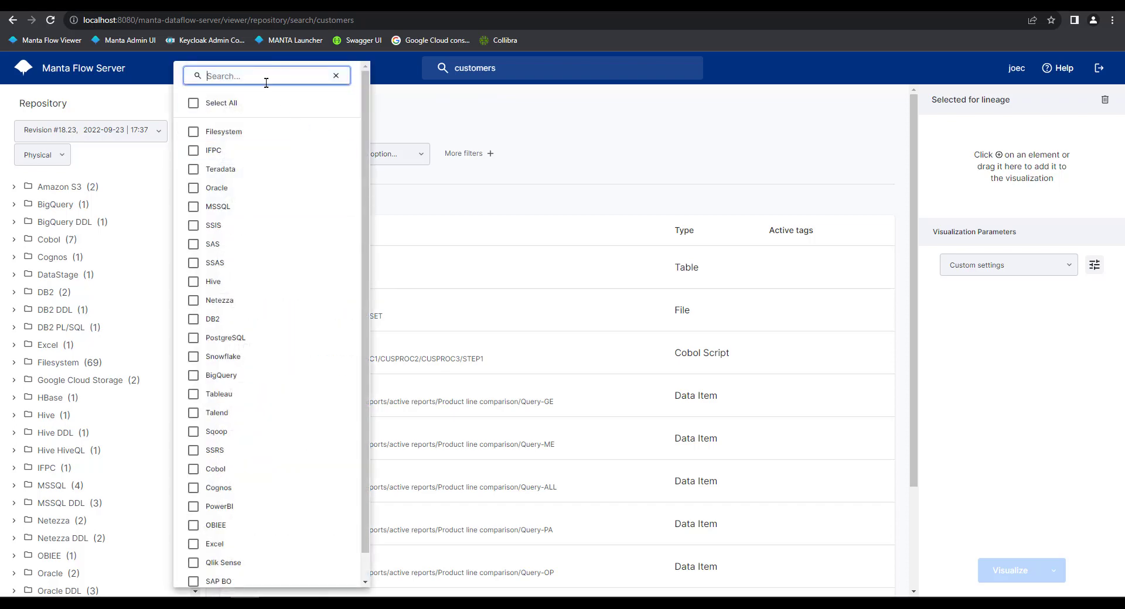
text(ssrs)
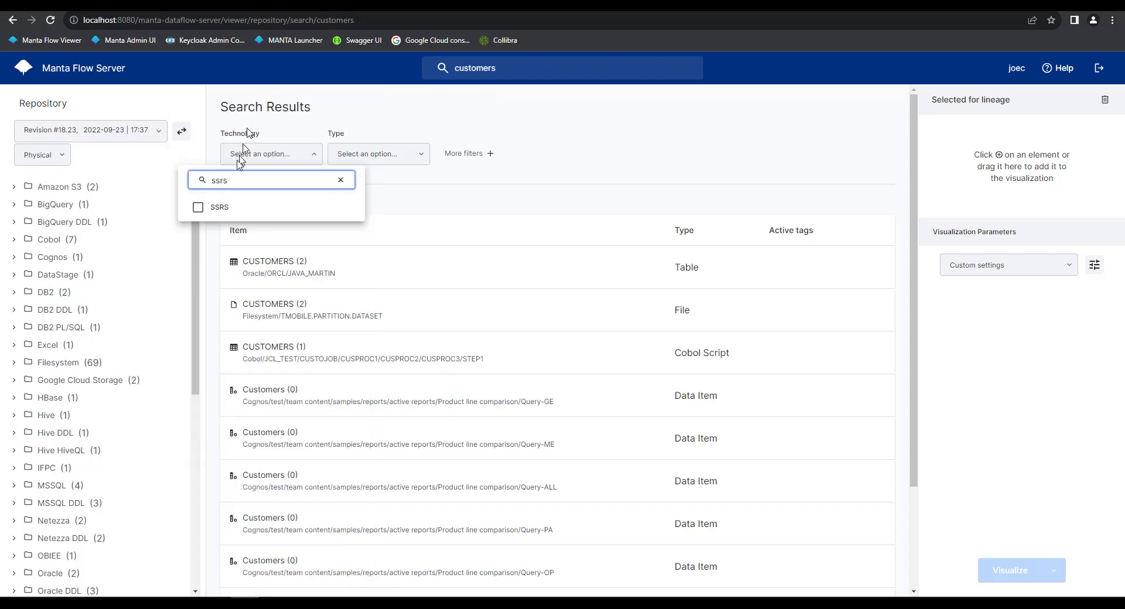
click(198, 208)
click(612, 171)
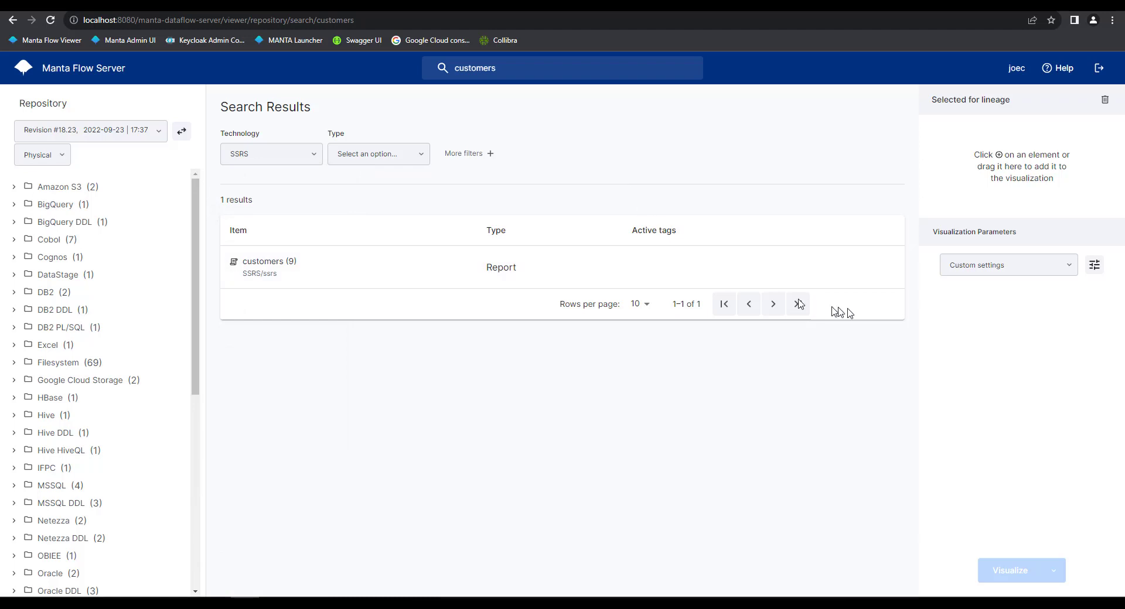
click(883, 268)
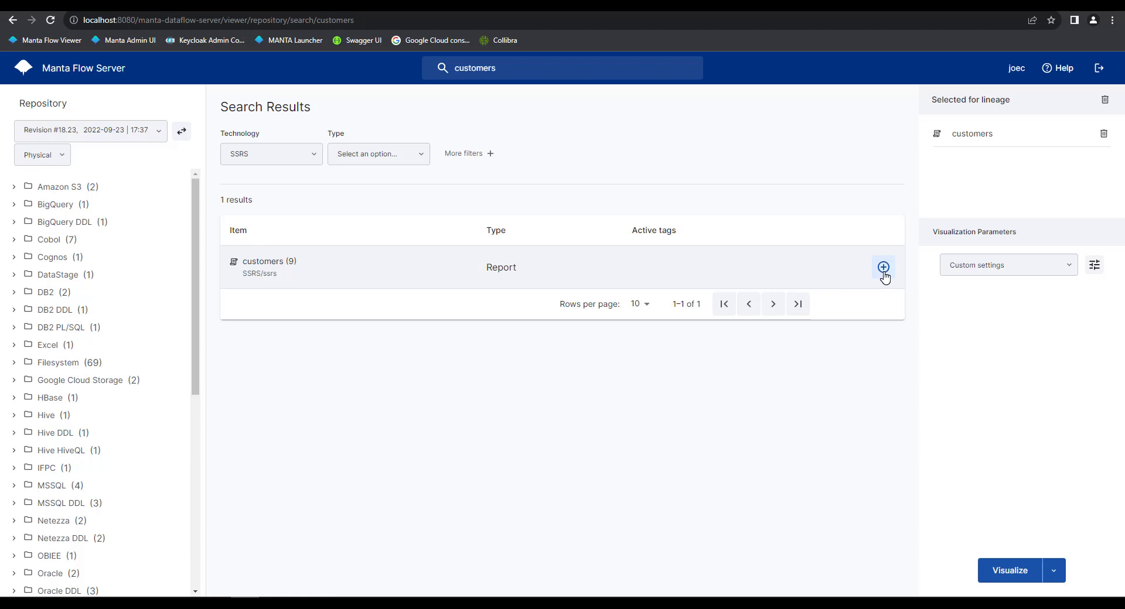
Step: Choose Revision #15 as the comparison revision for the customers report
click(188, 139)
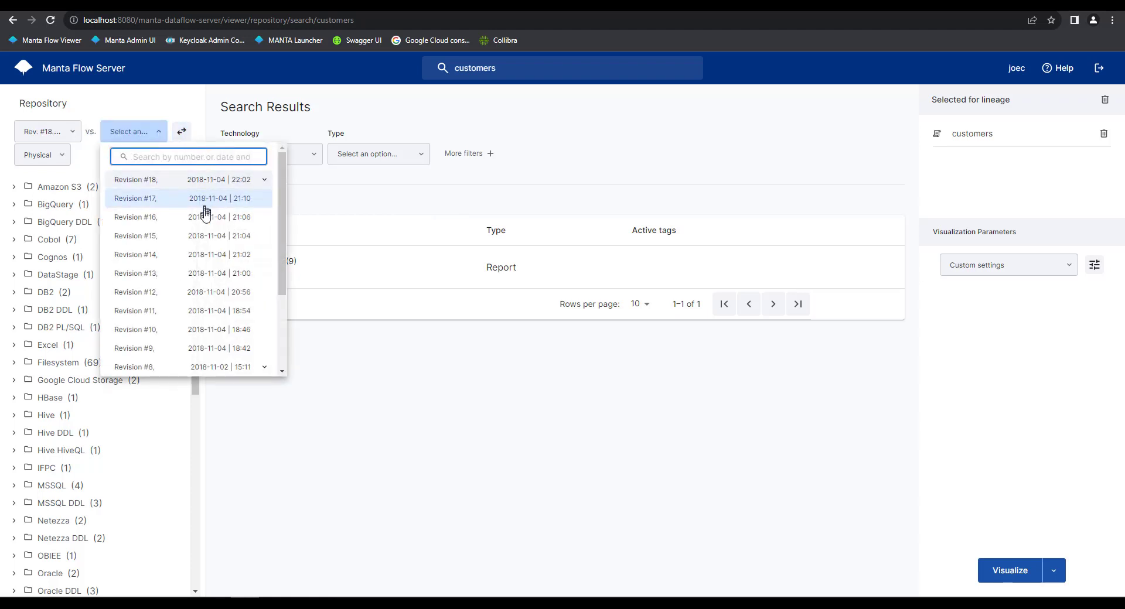
scroll(154, 340, down, 2)
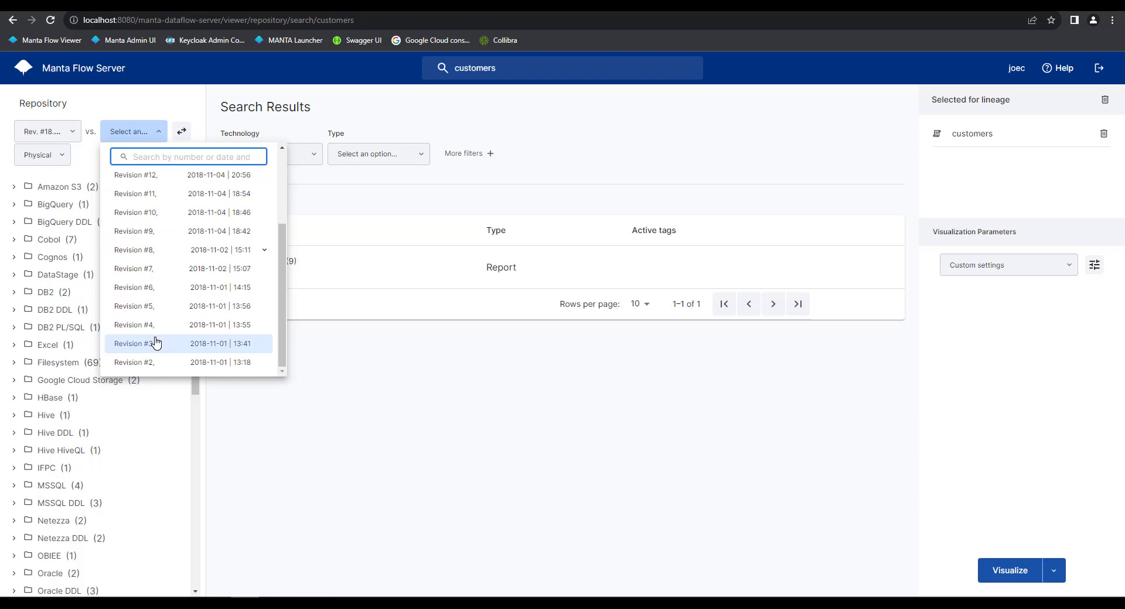
scroll(156, 343, up, 2)
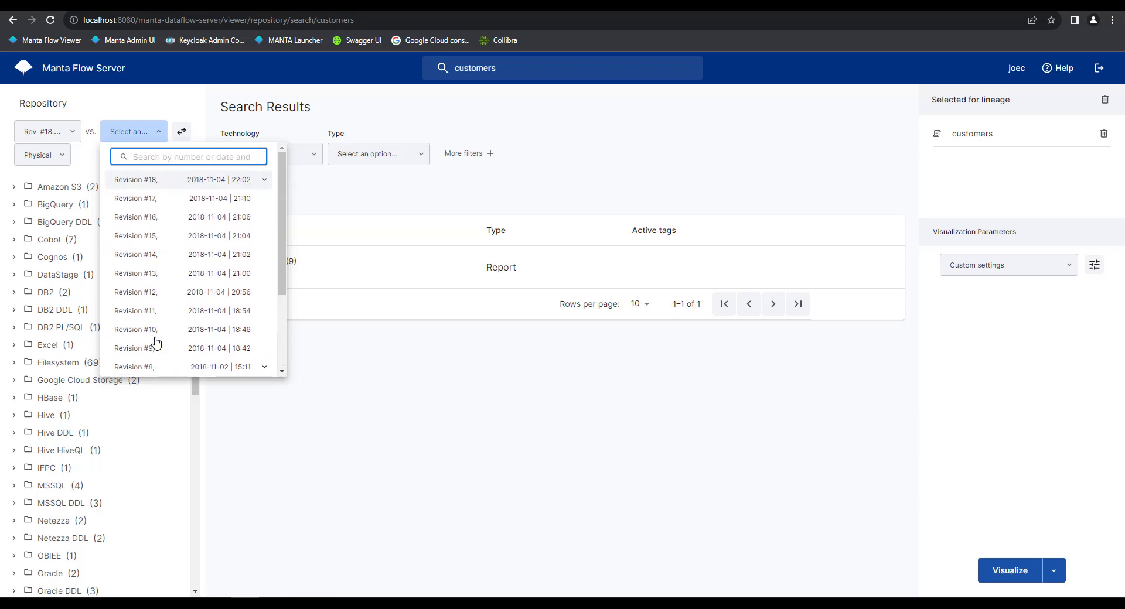
click(149, 236)
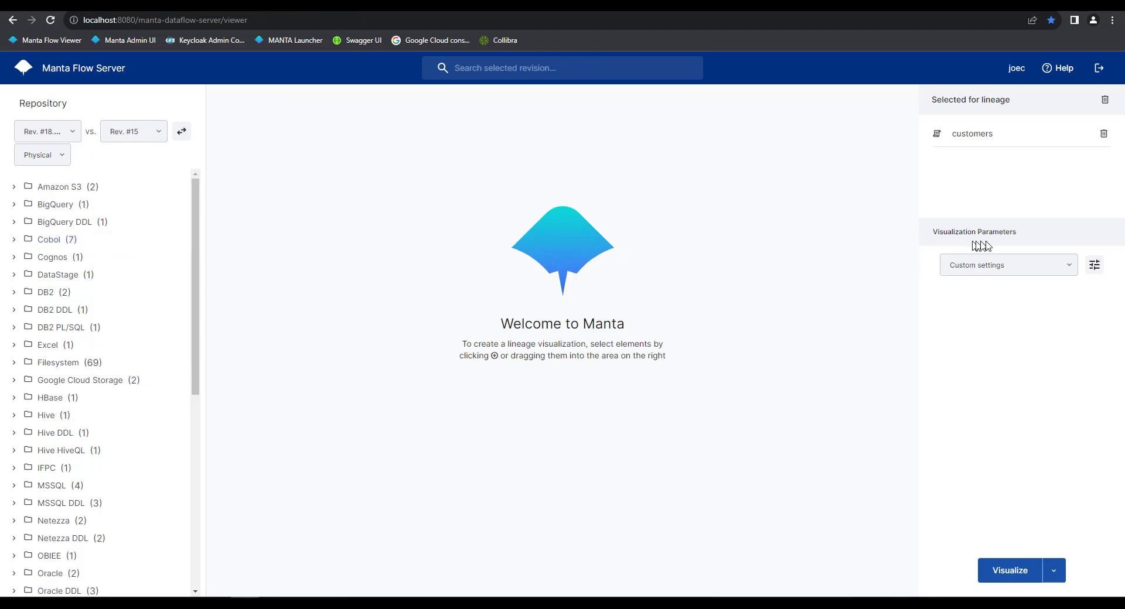
Step: Set Direction Both, Detail Low, indirect flows off, and visualize the comparison lineage
click(1095, 267)
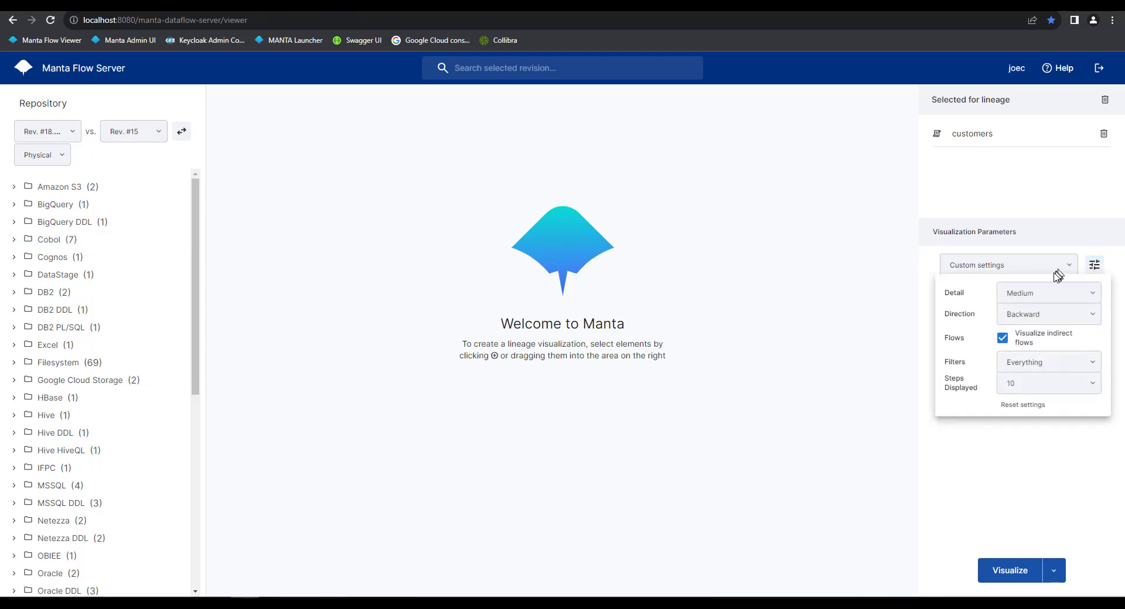
click(1047, 314)
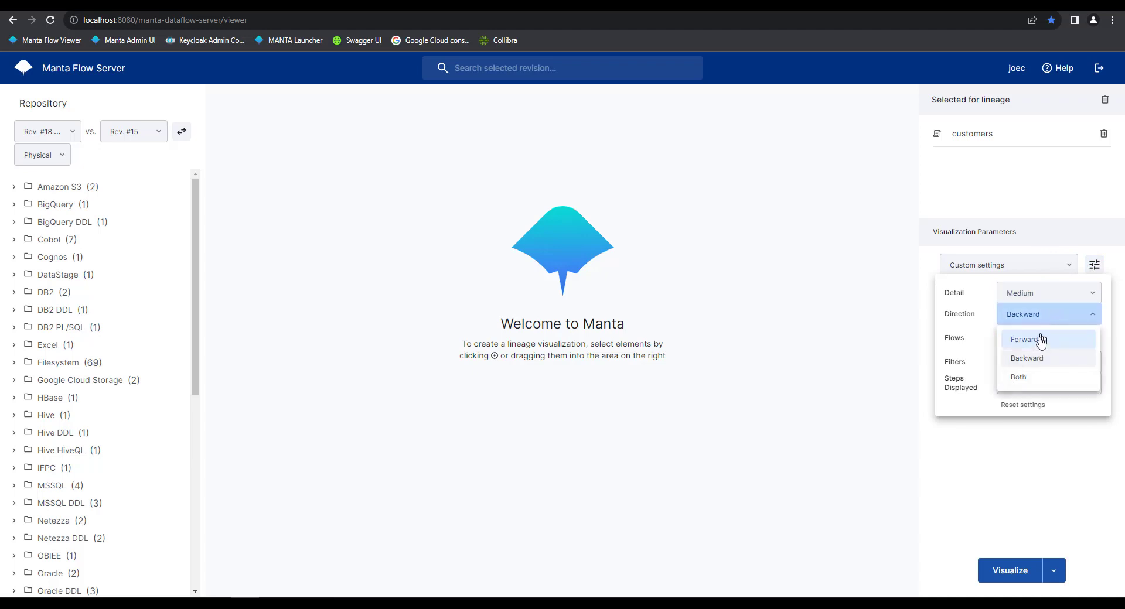
click(1029, 377)
click(1032, 300)
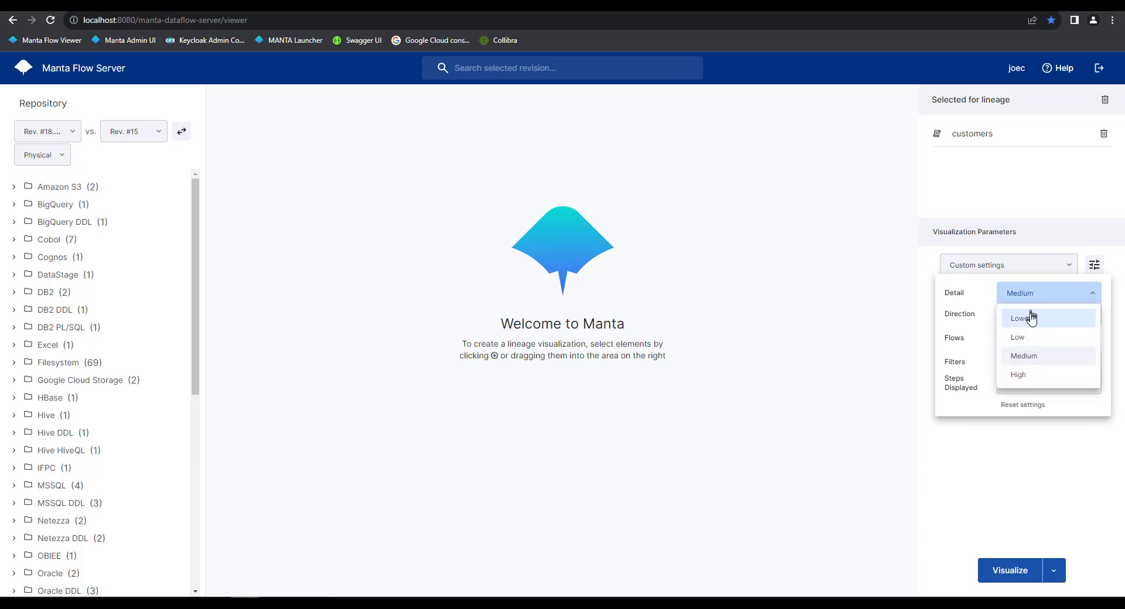
click(1018, 337)
click(1001, 338)
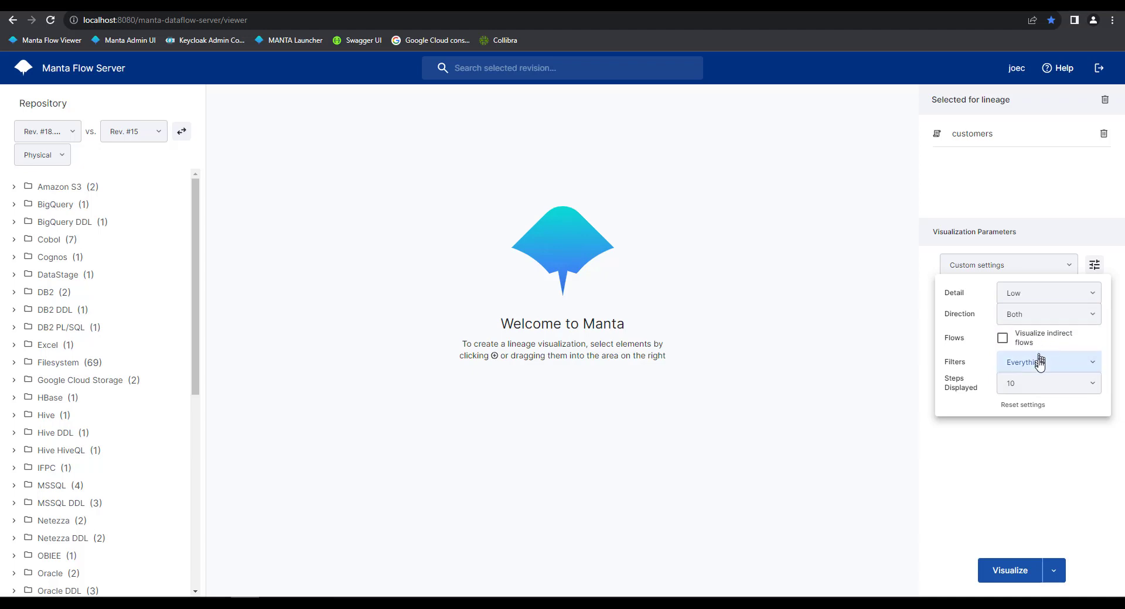
click(1025, 443)
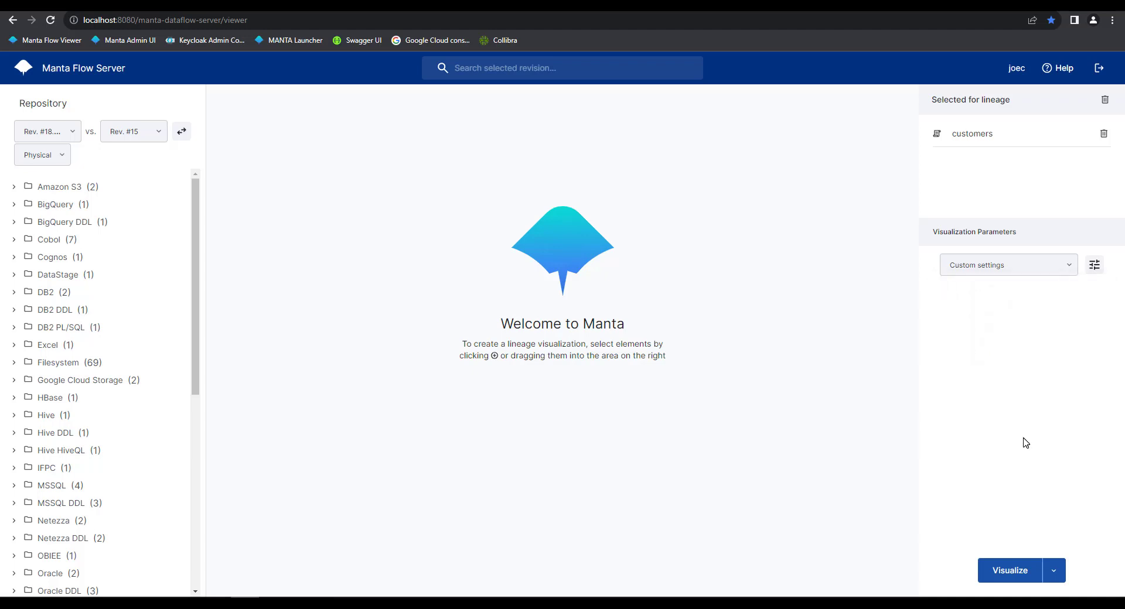
click(1001, 571)
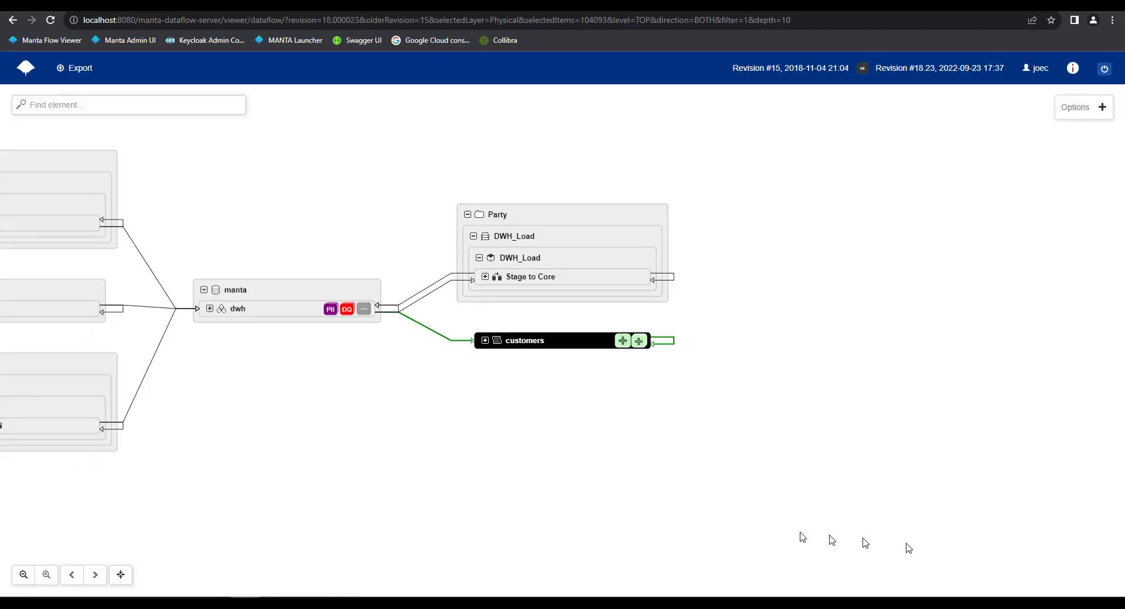
Step: Pan the comparison diagram right to reveal the ORCL, Party and INFA_REP upstream sources
drag(309, 441, 707, 467)
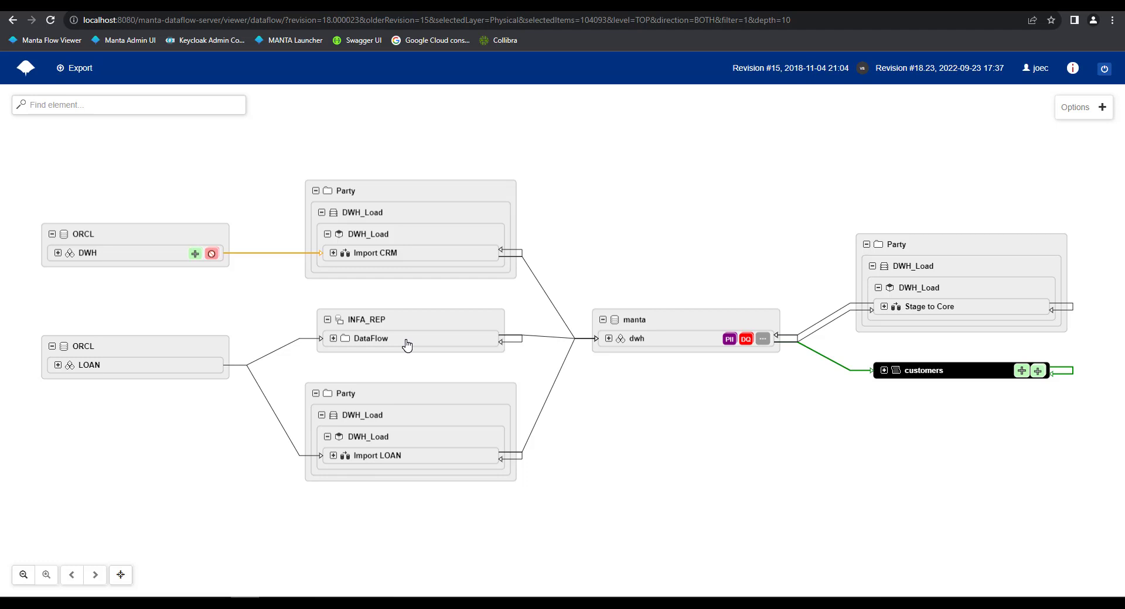
drag(166, 296, 399, 319)
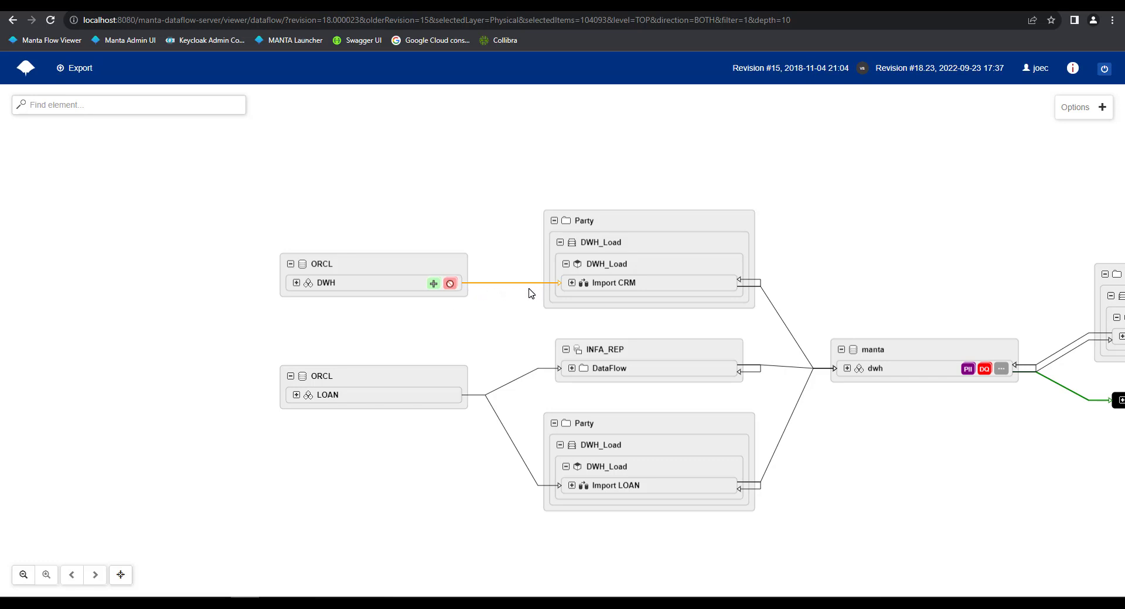
Step: Expand ORCL DWH's CRM_CLIENT to list its removed and added columns
click(297, 283)
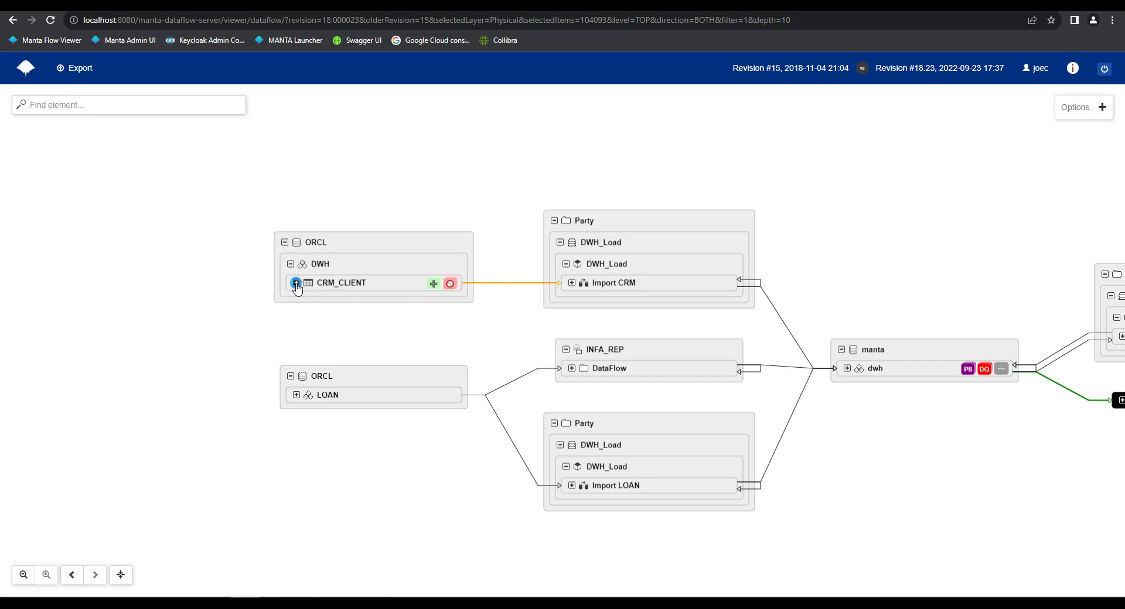
click(296, 283)
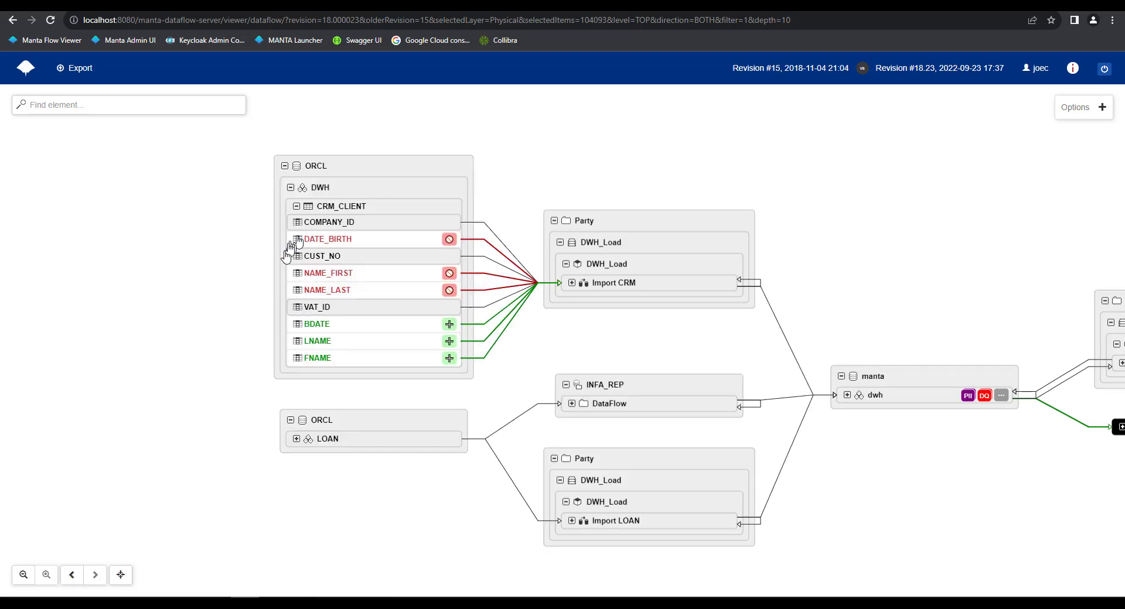